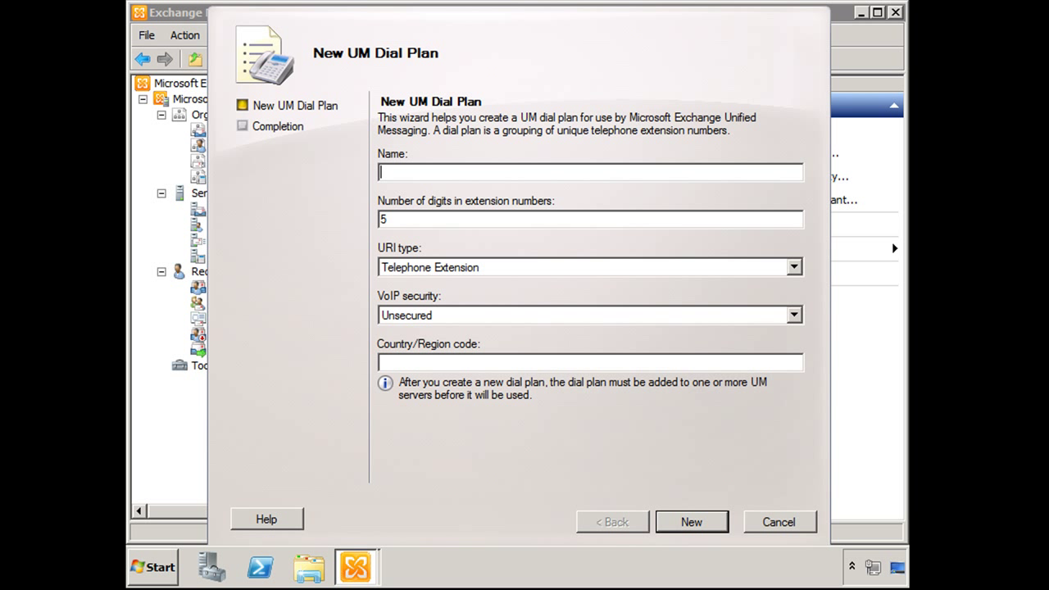
Name the new dial plan DialPlanOne and set extensions to 4 digits
type("DialPlan")
type("One")
left_click_drag(417, 218, 382, 219)
type("4")
Keep Telephone Extension URIs and Unsecured VoIP security, with country code 001
left_click(794, 269)
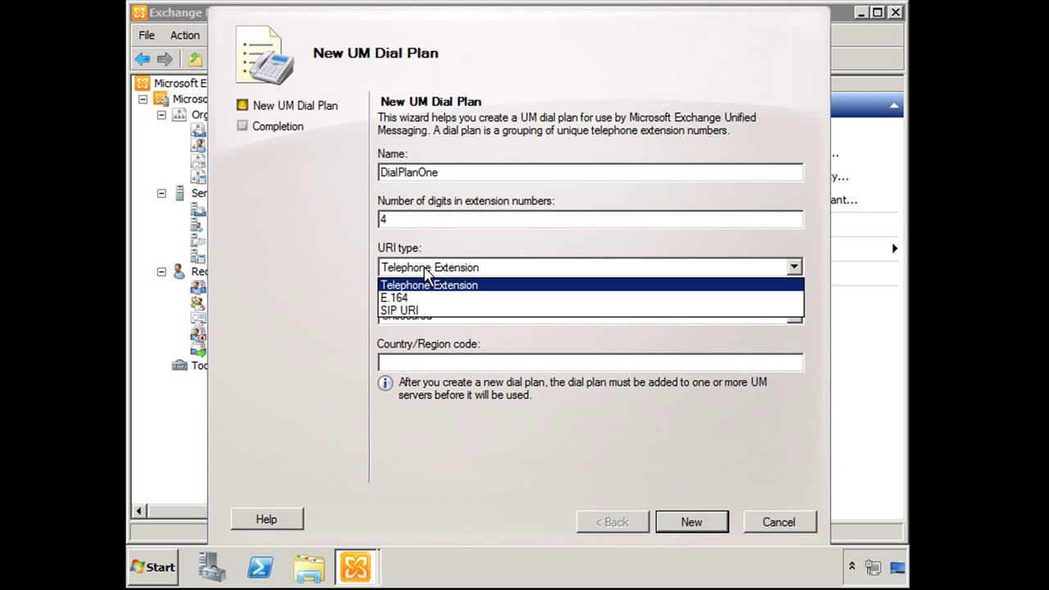
left_click(409, 285)
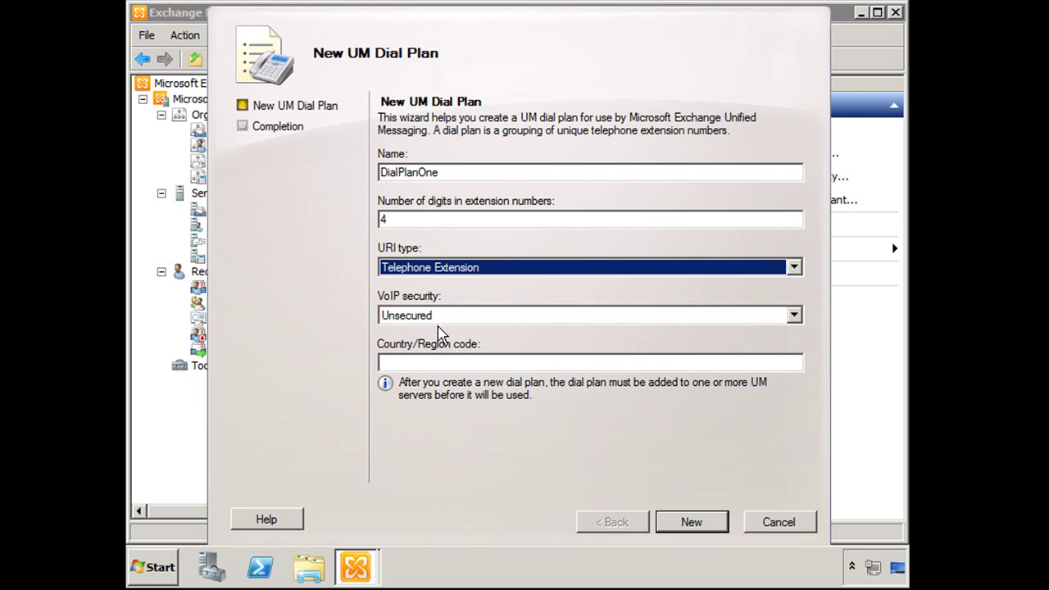
left_click(494, 321)
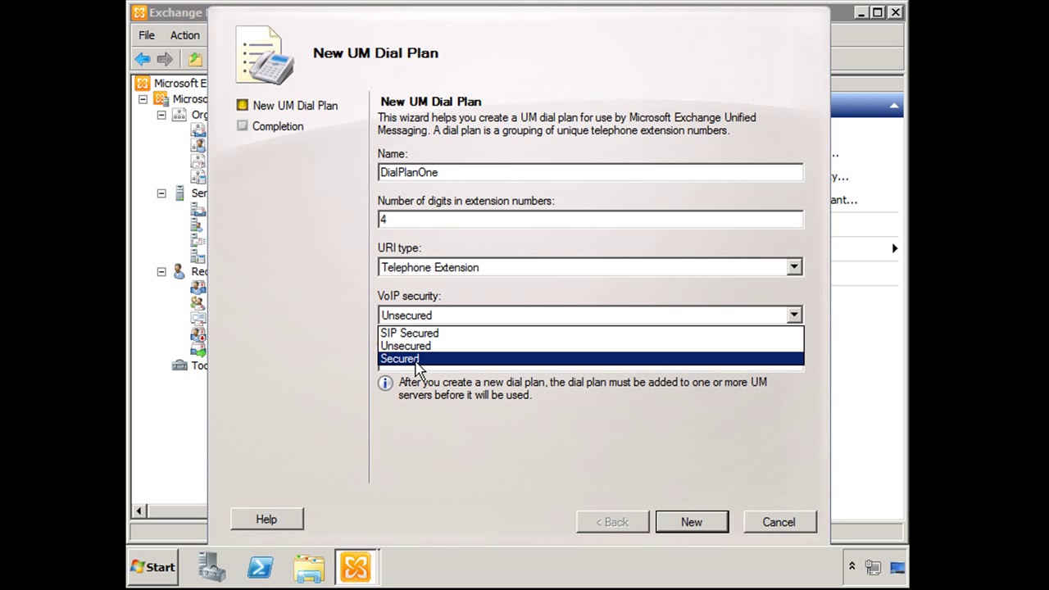
left_click(457, 370)
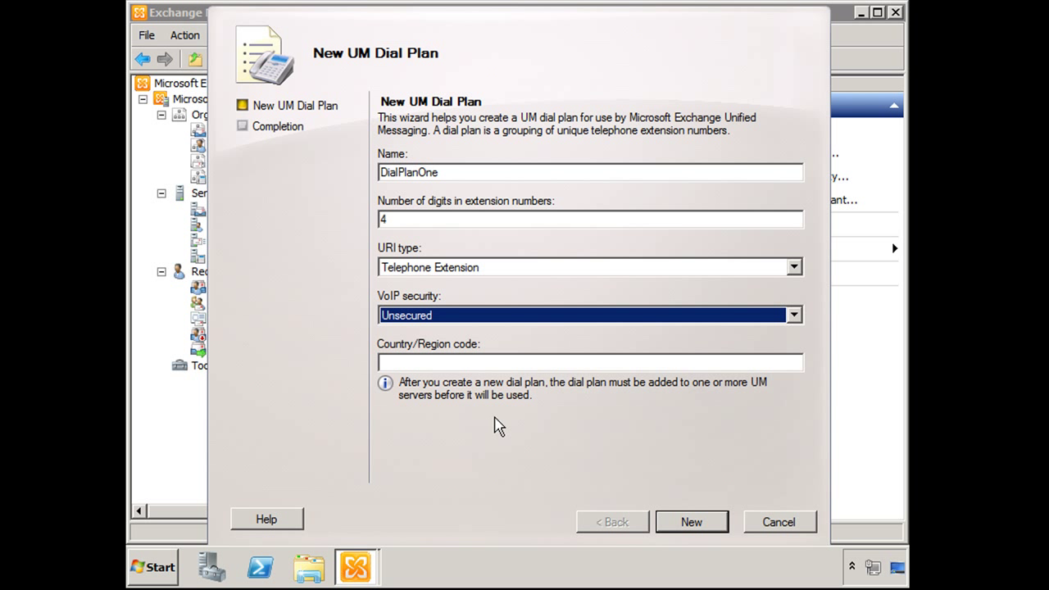
left_click(450, 363)
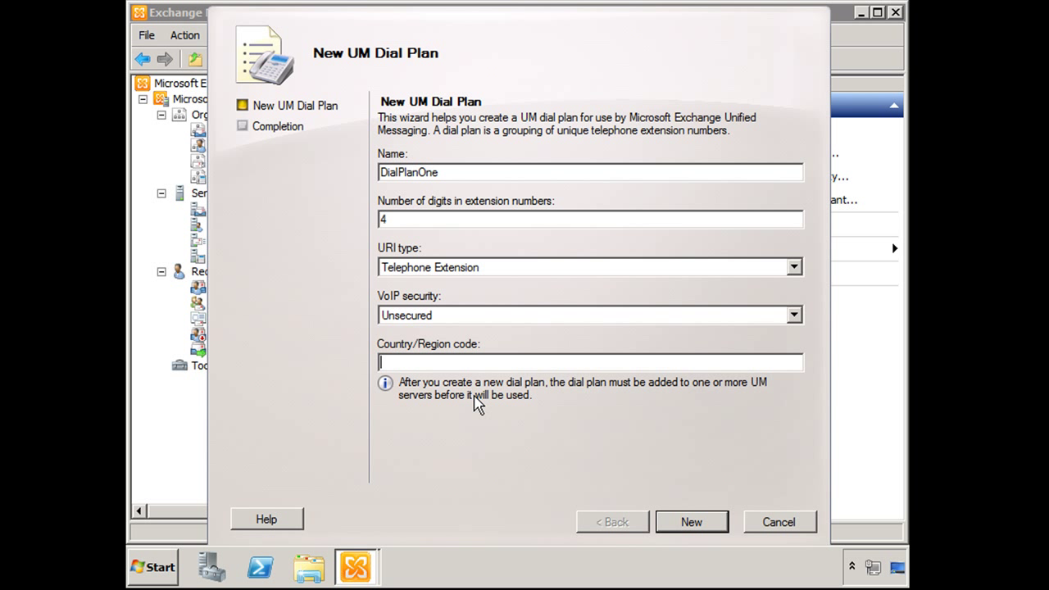
type("00")
type("1")
Finish creating DialPlanOne and select DialPlanOne Default Policy under UM Mailbox Policies
left_click(692, 523)
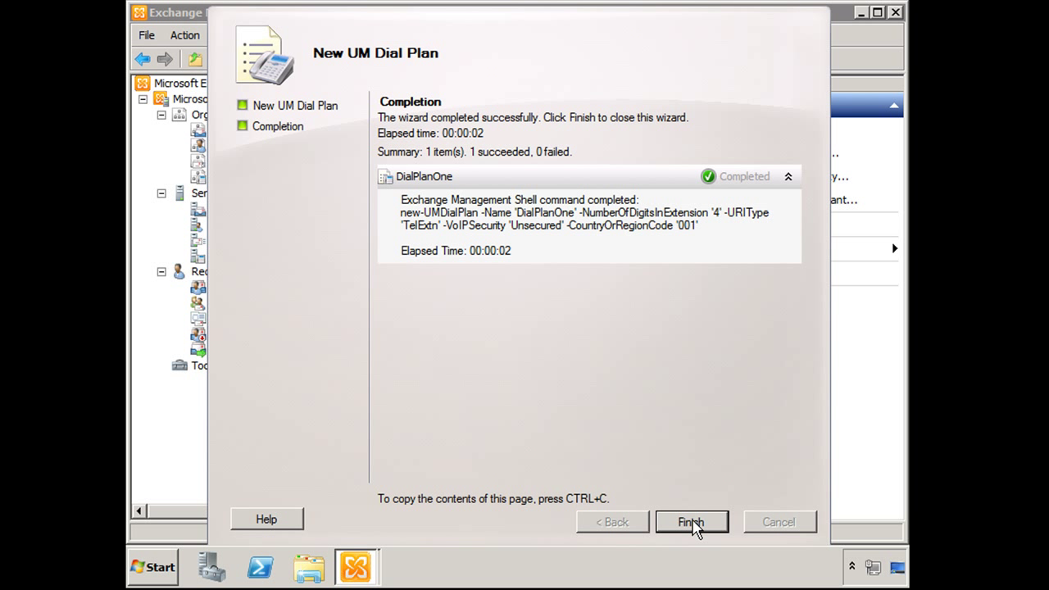
left_click(692, 523)
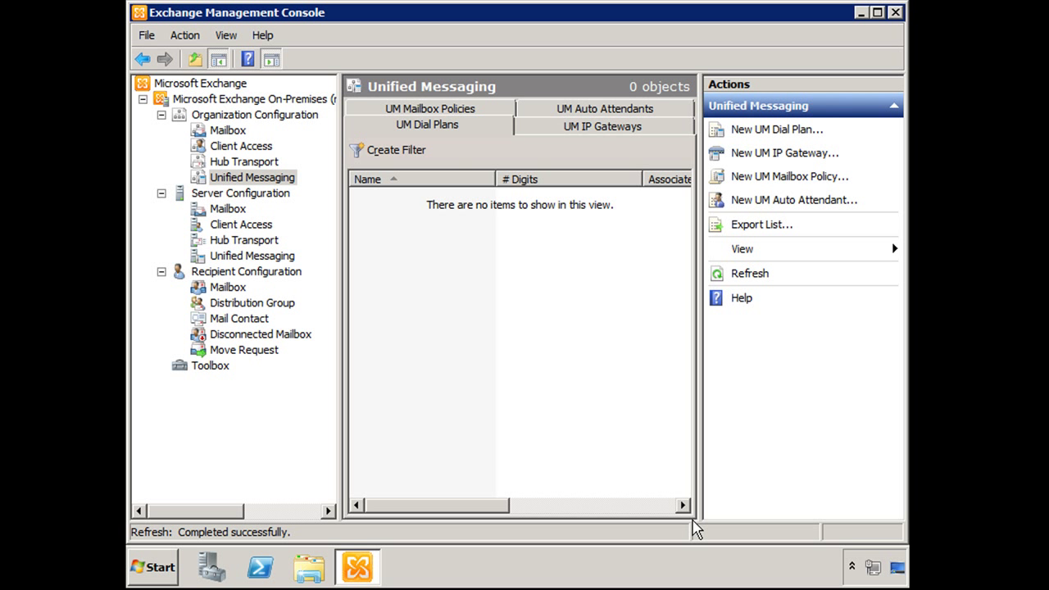
left_click(427, 114)
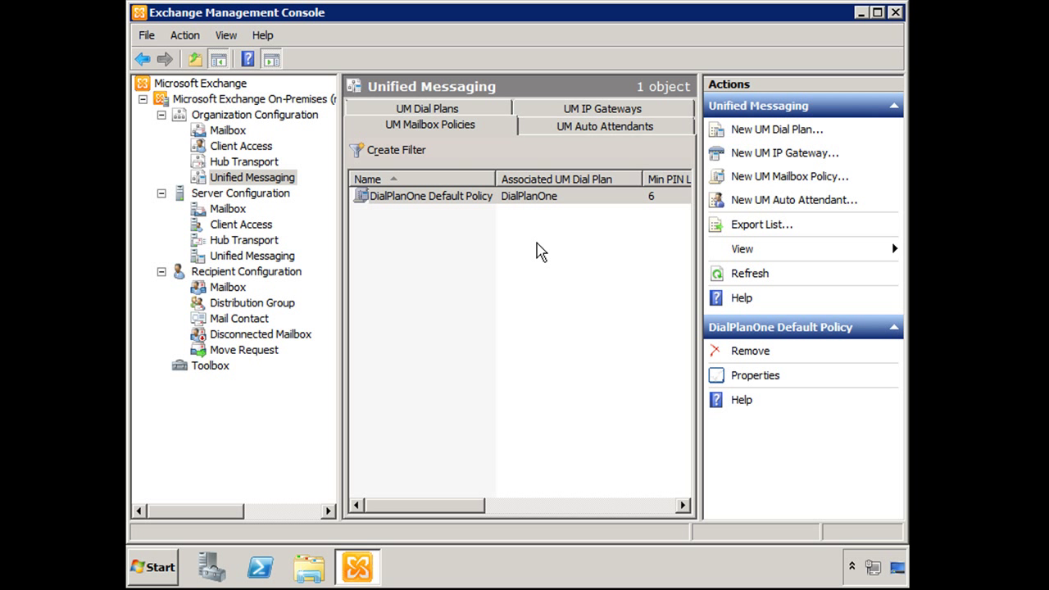
left_click(449, 200)
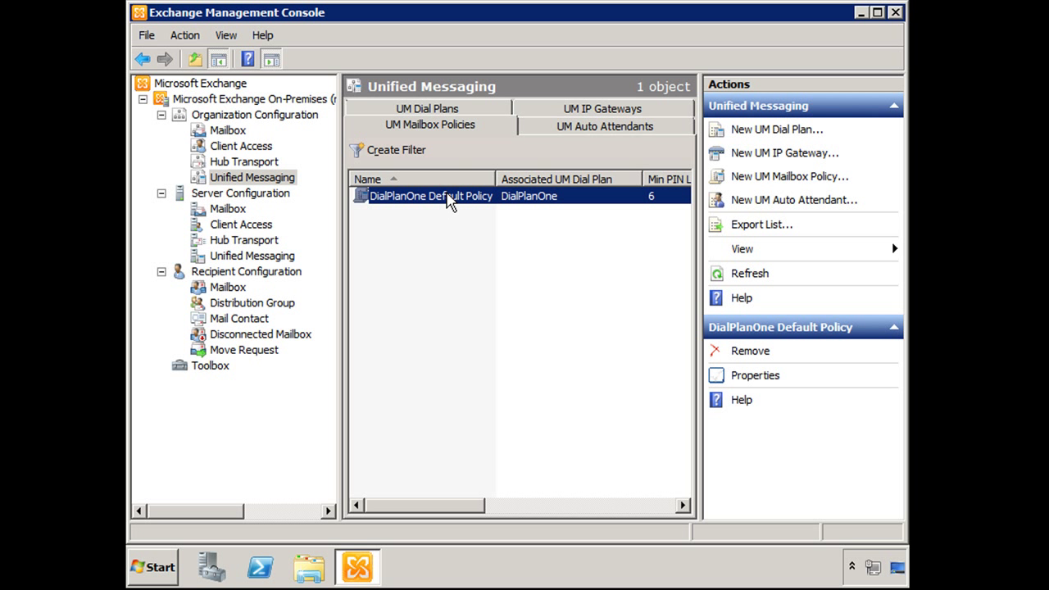
Open the DialPlanOne Default Policy properties and move the dialog aside for review
double_click(450, 200)
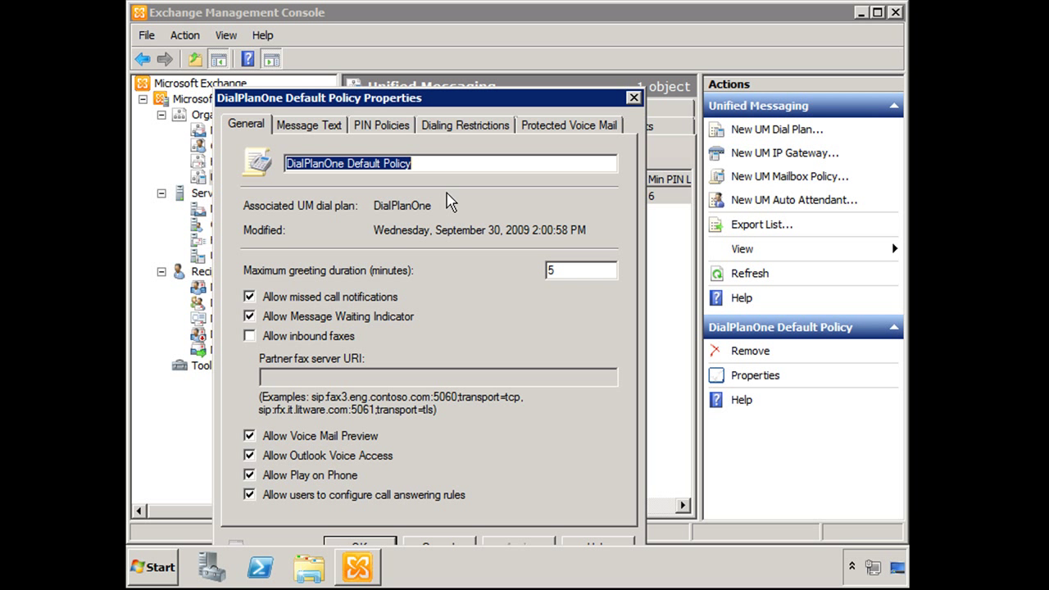
left_click_drag(449, 107, 529, 69)
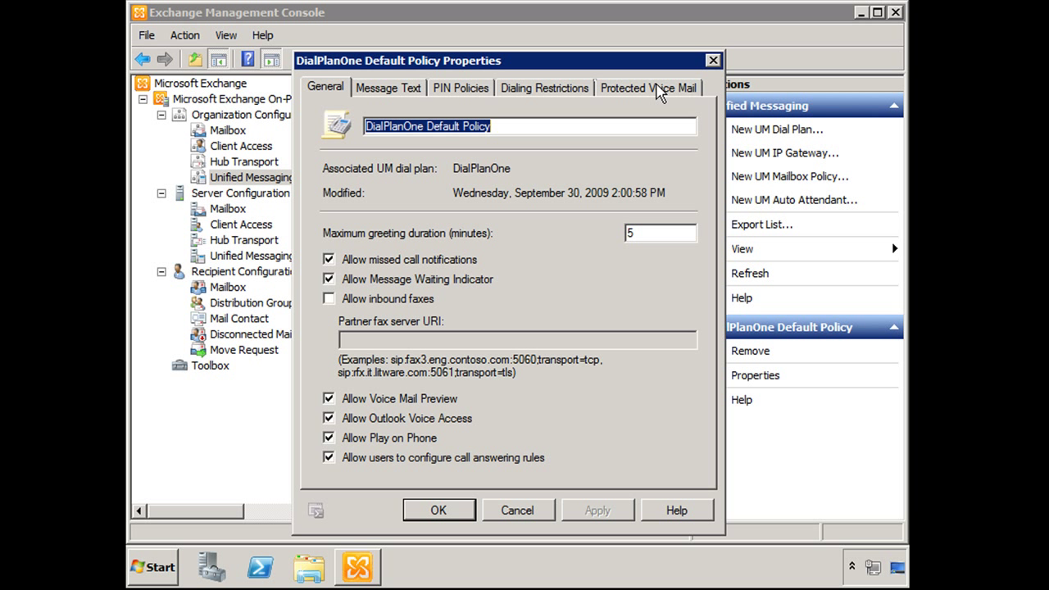
Cancel the policy dialog, then view DialPlanOne's properties under UM Dial Plans and close them
left_click(517, 510)
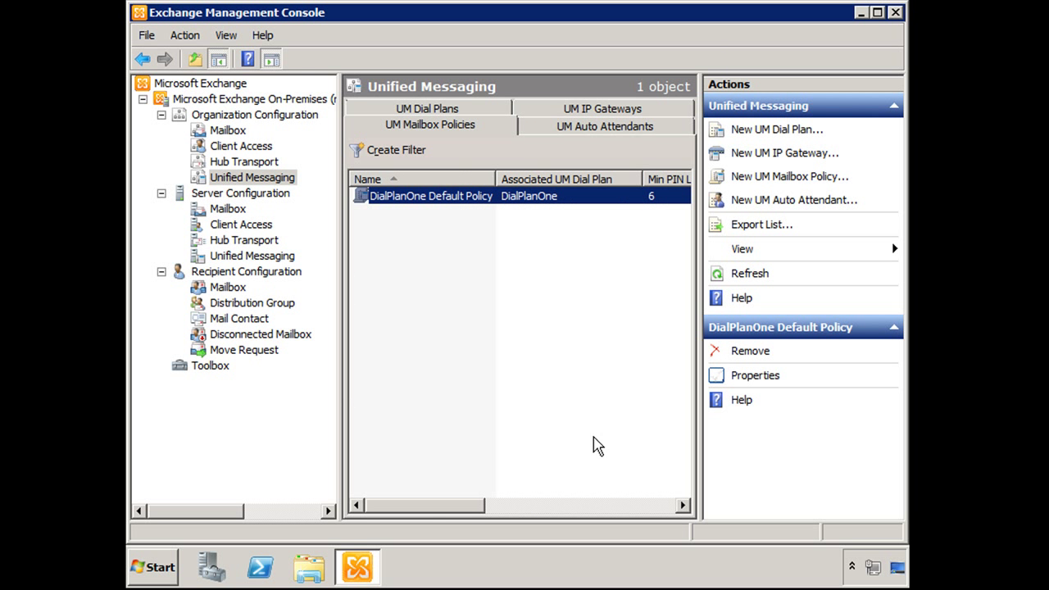
left_click(448, 108)
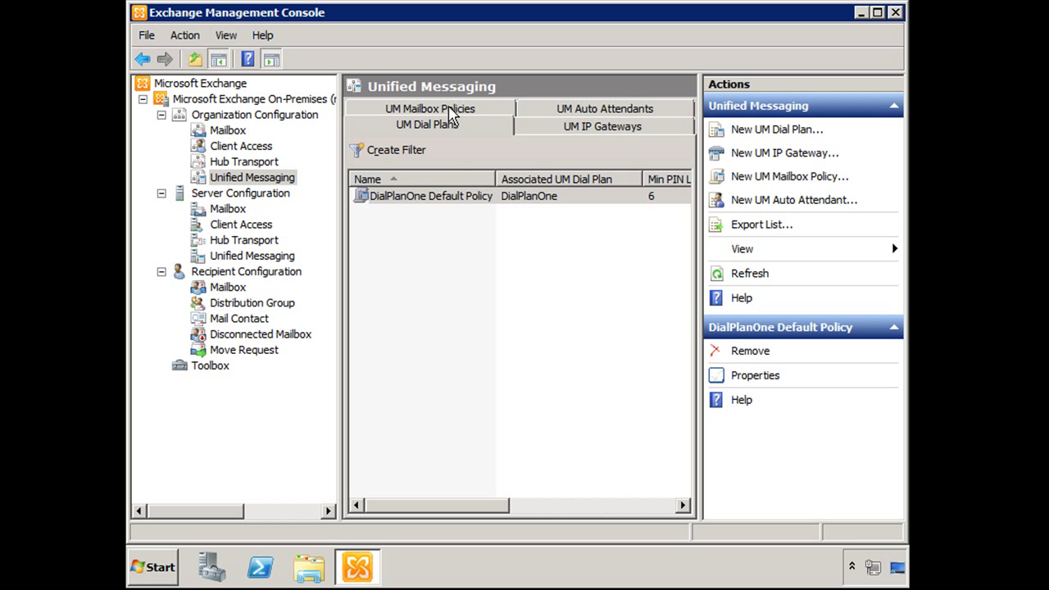
left_click(405, 204)
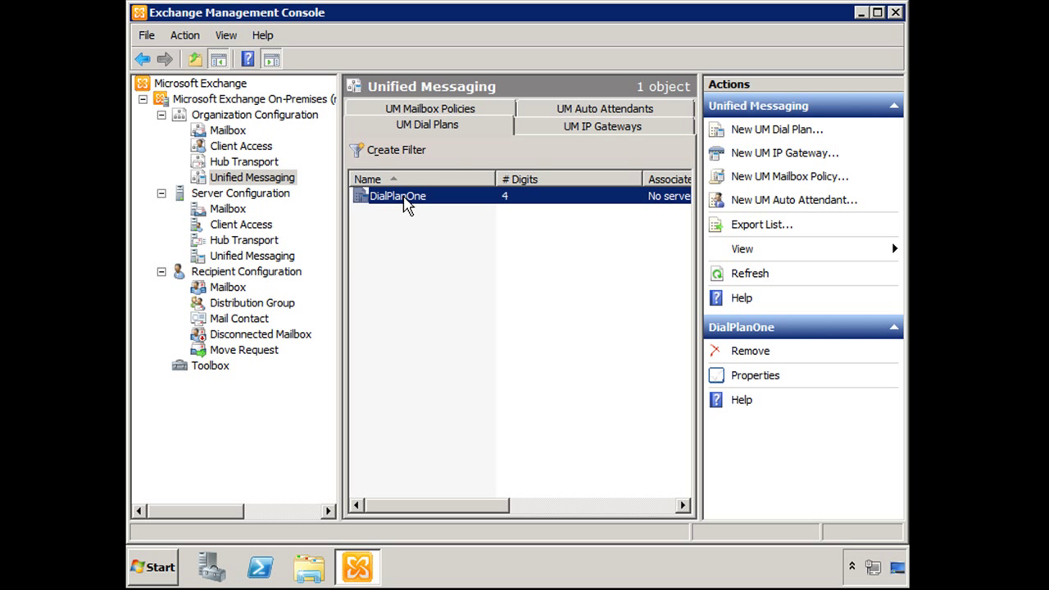
double_click(405, 204)
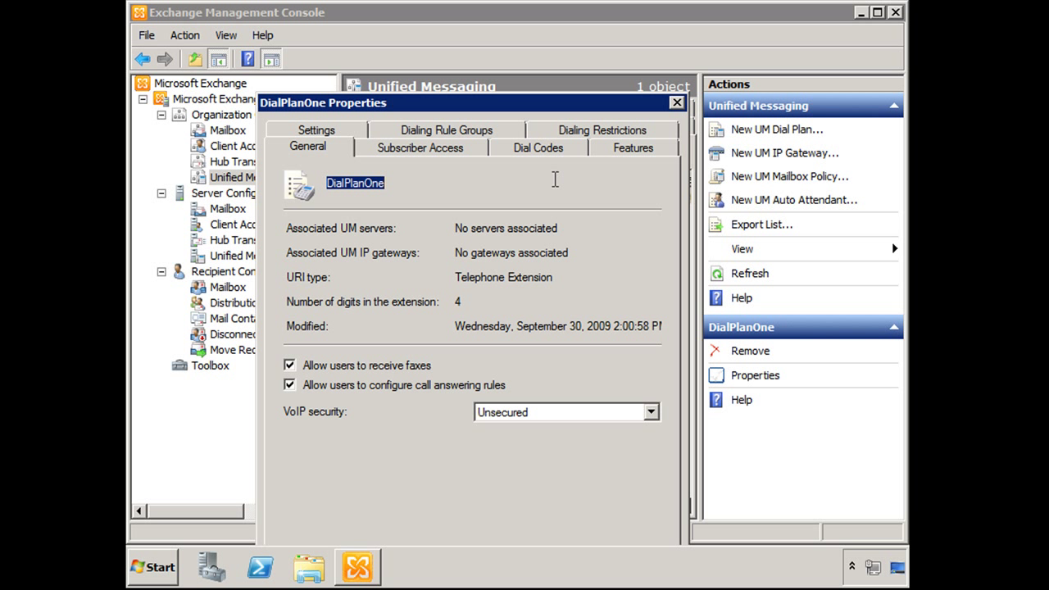
left_click(676, 104)
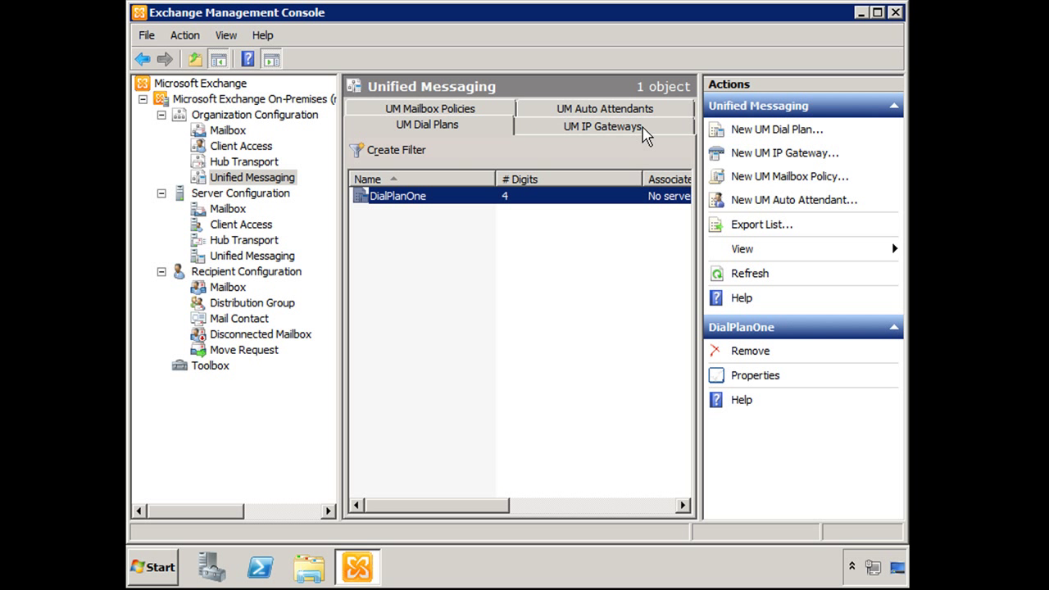
Start a new UM IP gateway named AudioCodes with address 192.168.1.13
left_click(600, 129)
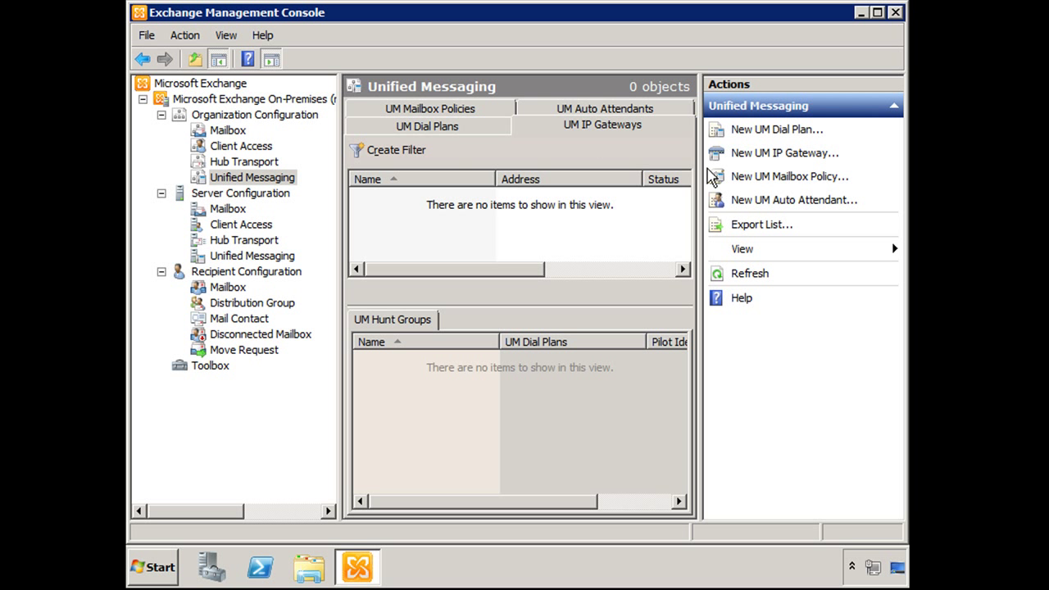
left_click(756, 154)
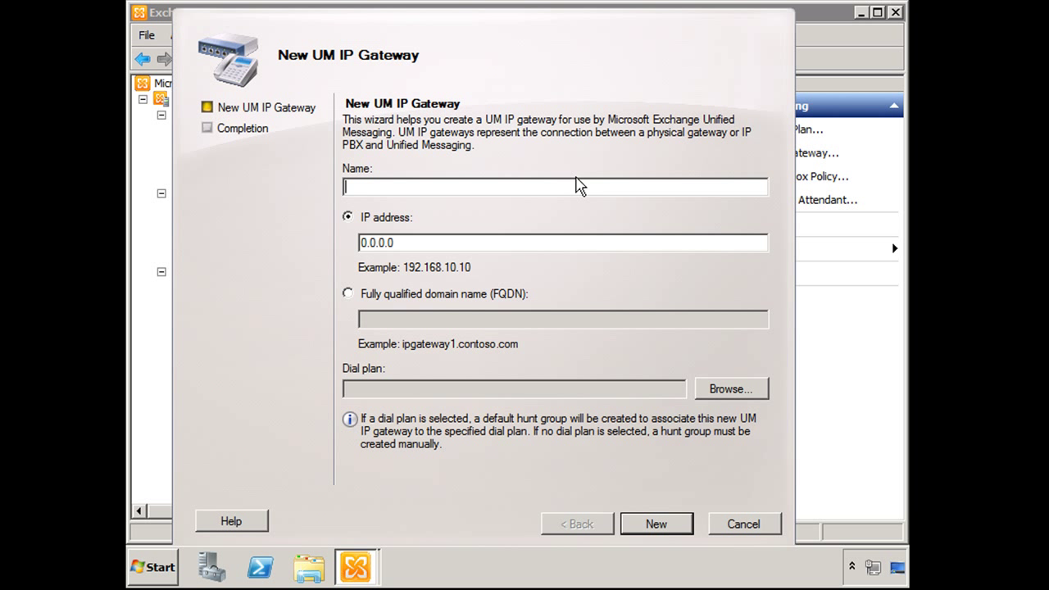
type("A")
type("udioCodes")
double_click(402, 238)
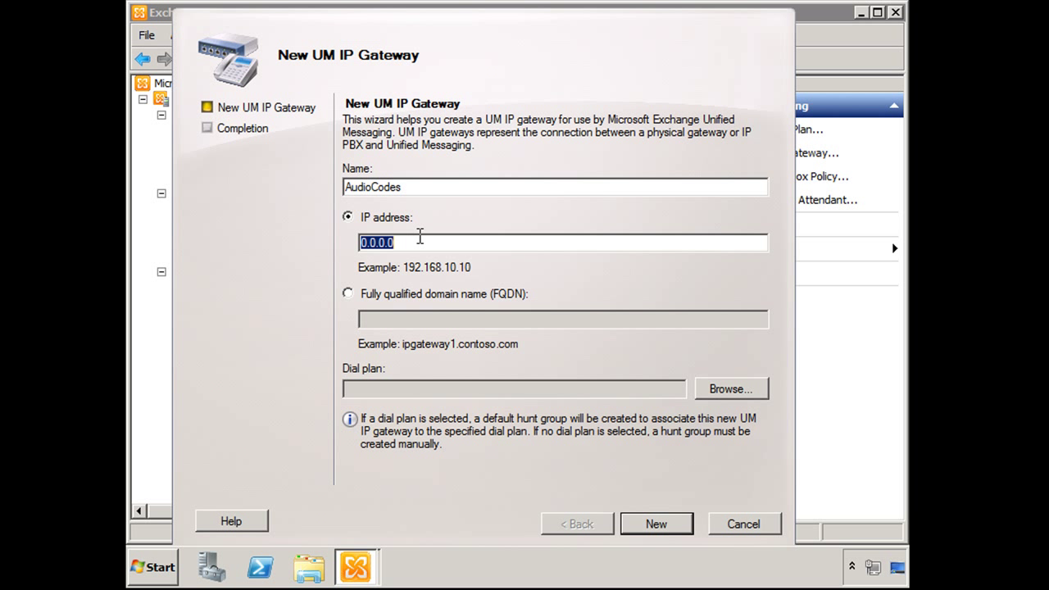
type("192.168")
type(".1.13")
Link the AudioCodes gateway to DialPlanOne and create it
left_click(740, 391)
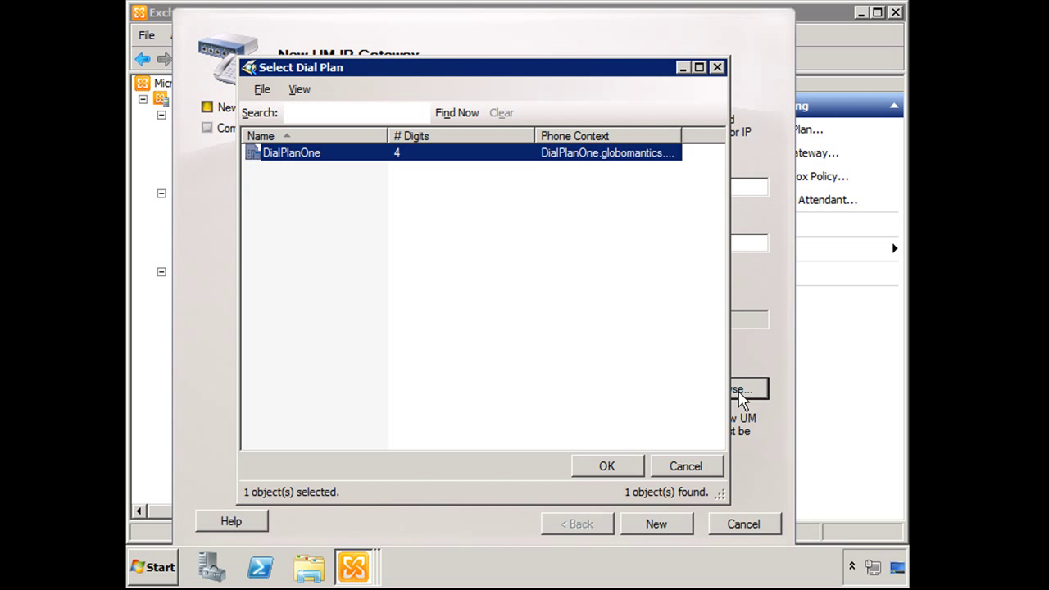
double_click(344, 160)
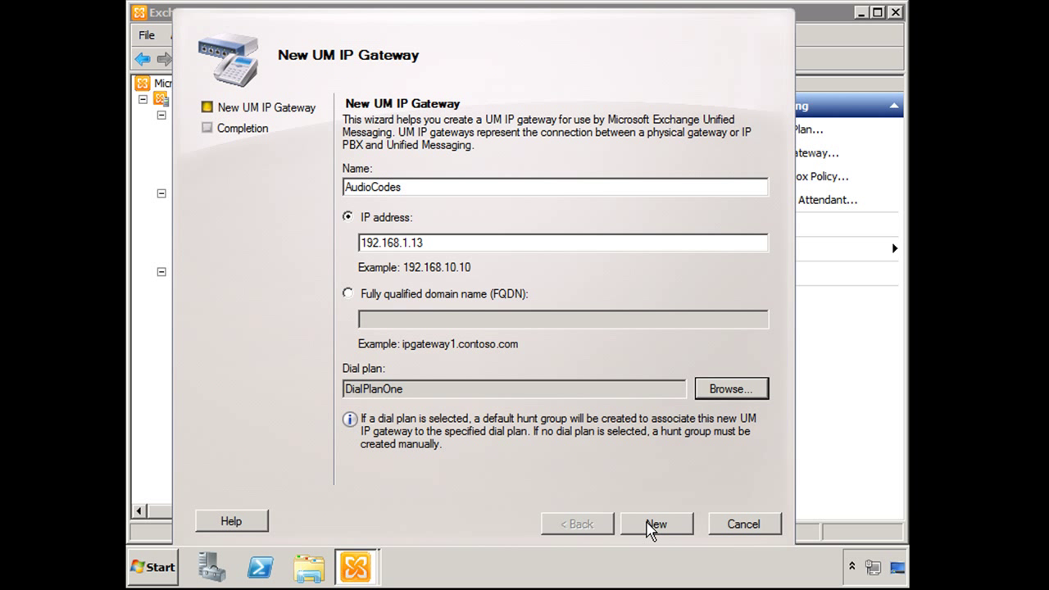
left_click(651, 526)
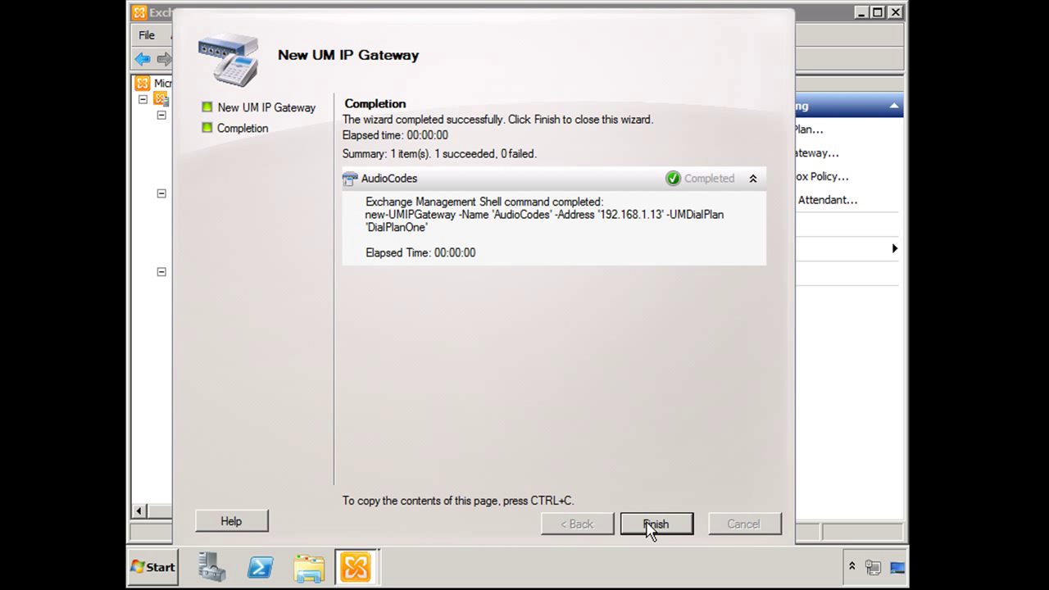
Close the gateway wizard and view the empty UM Auto Attendants list
left_click(652, 526)
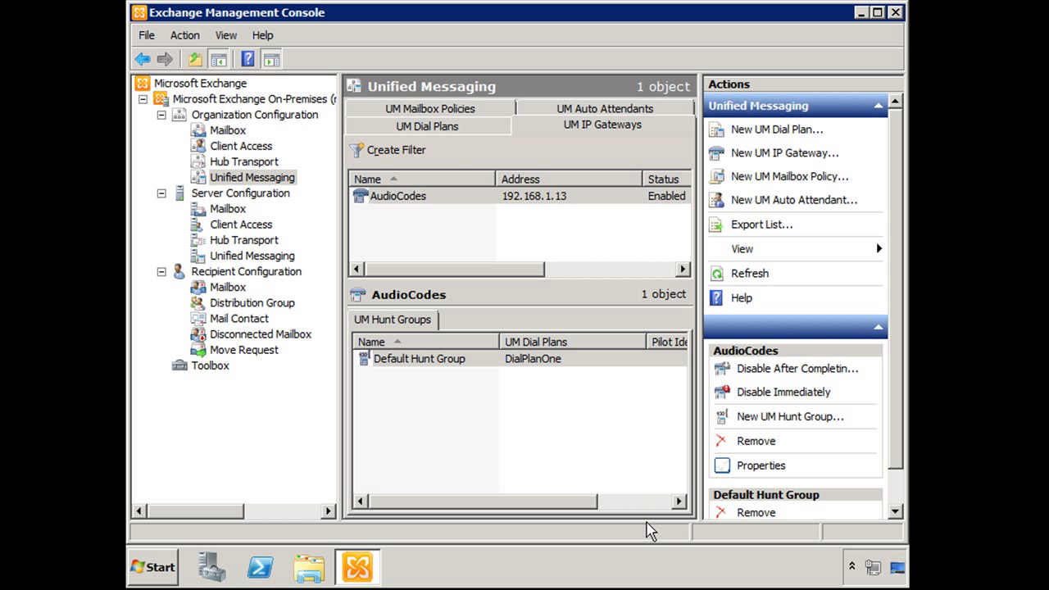
left_click(601, 113)
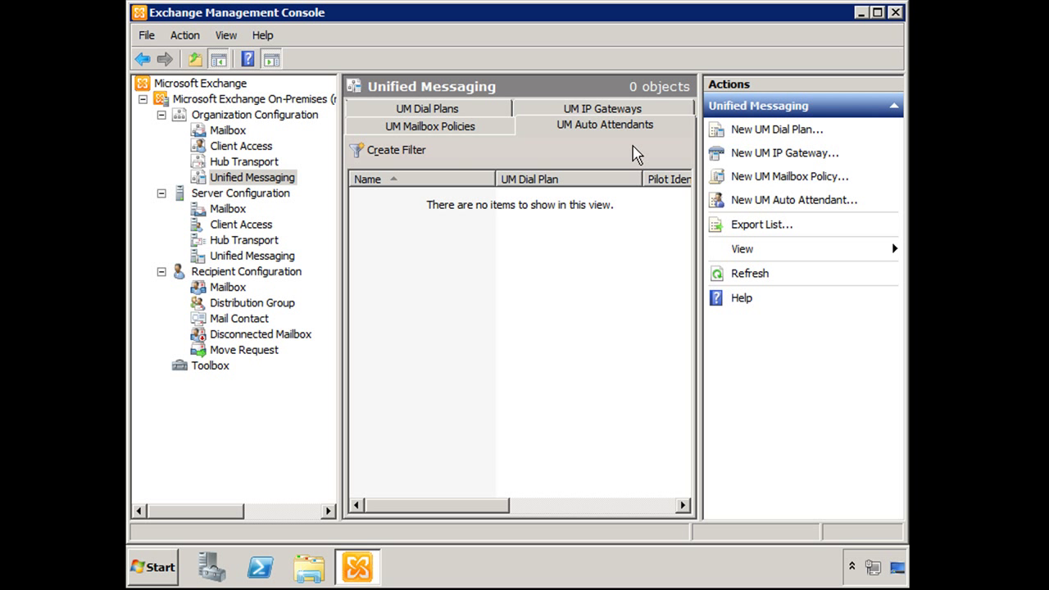
Start auto attendant AA1 on DialPlanOne with pilot identifier 1000
left_click(762, 202)
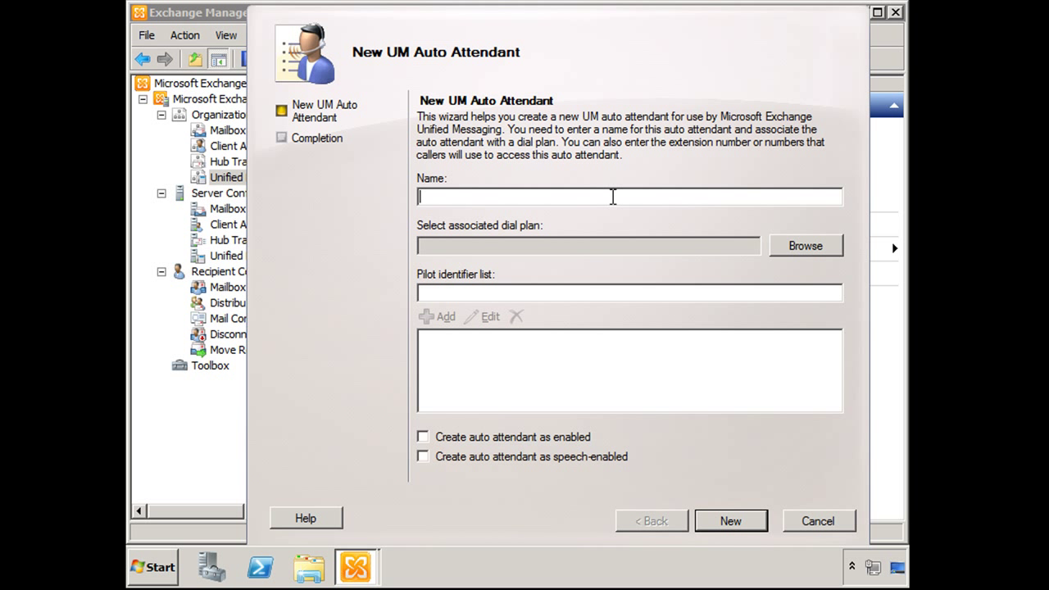
type("AA1")
left_click(789, 250)
double_click(404, 153)
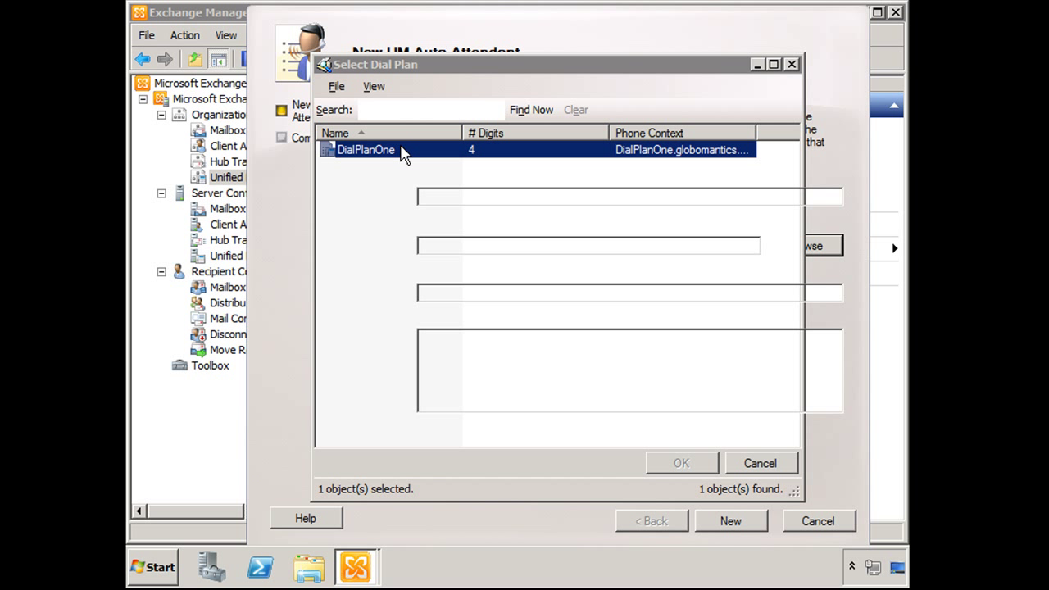
left_click(423, 293)
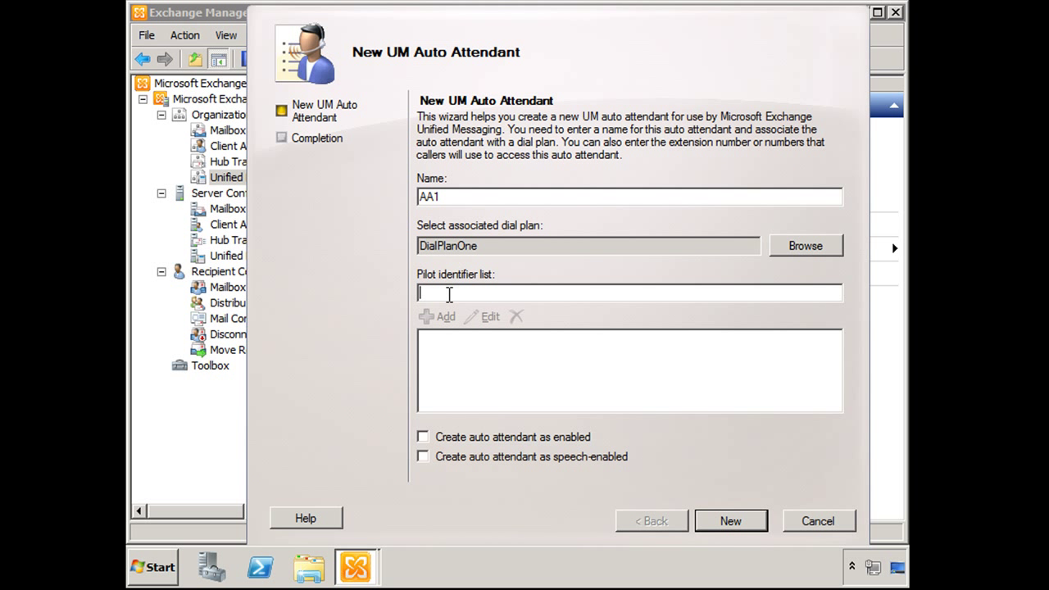
type("1000")
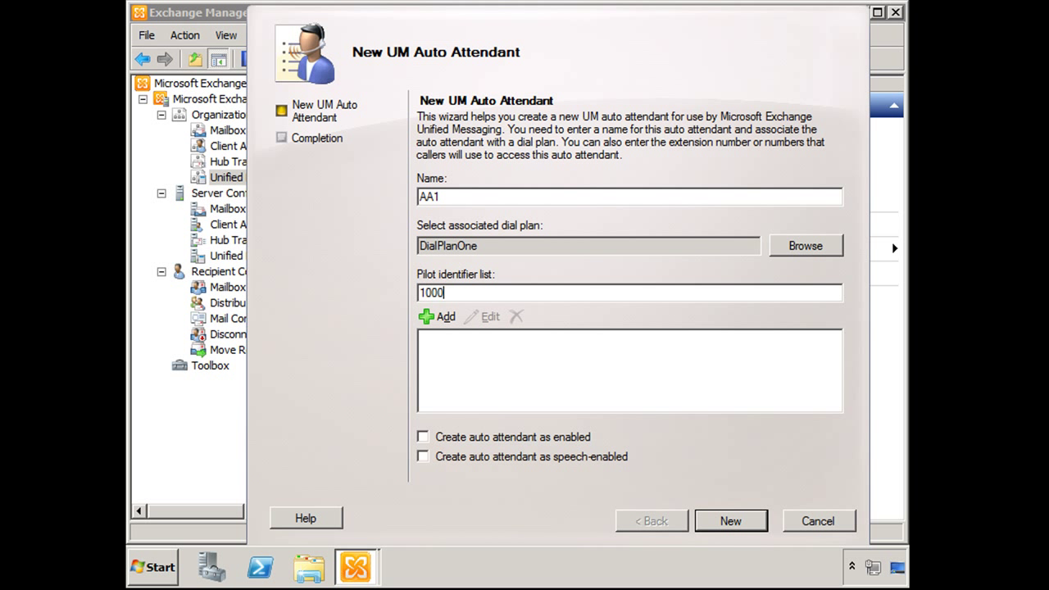
Make AA1 enabled and speech-enabled, then create it
left_click(423, 441)
left_click(423, 457)
left_click(730, 521)
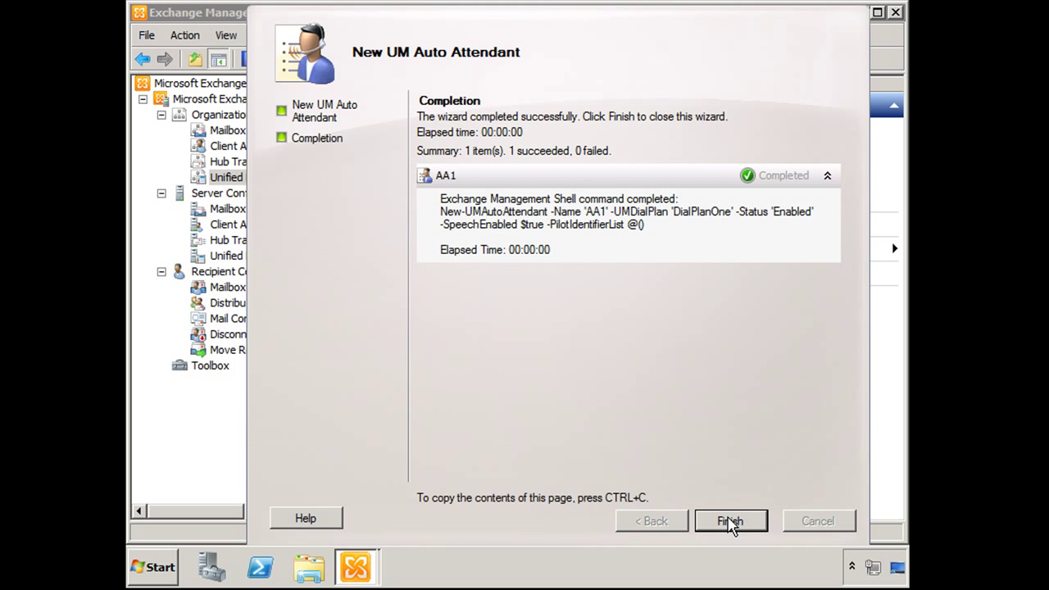
left_click(730, 522)
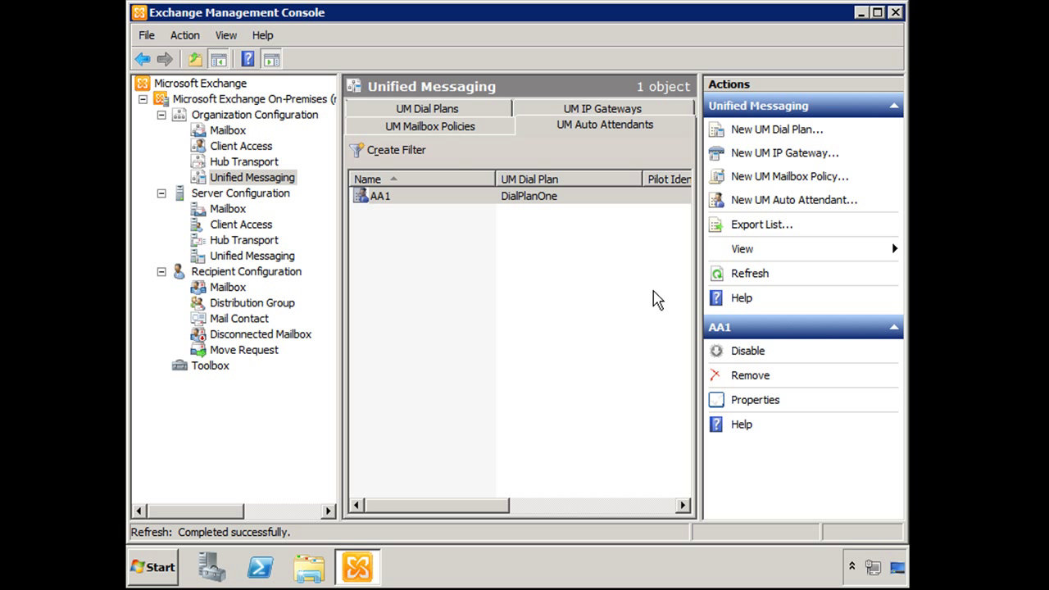
left_click(501, 201)
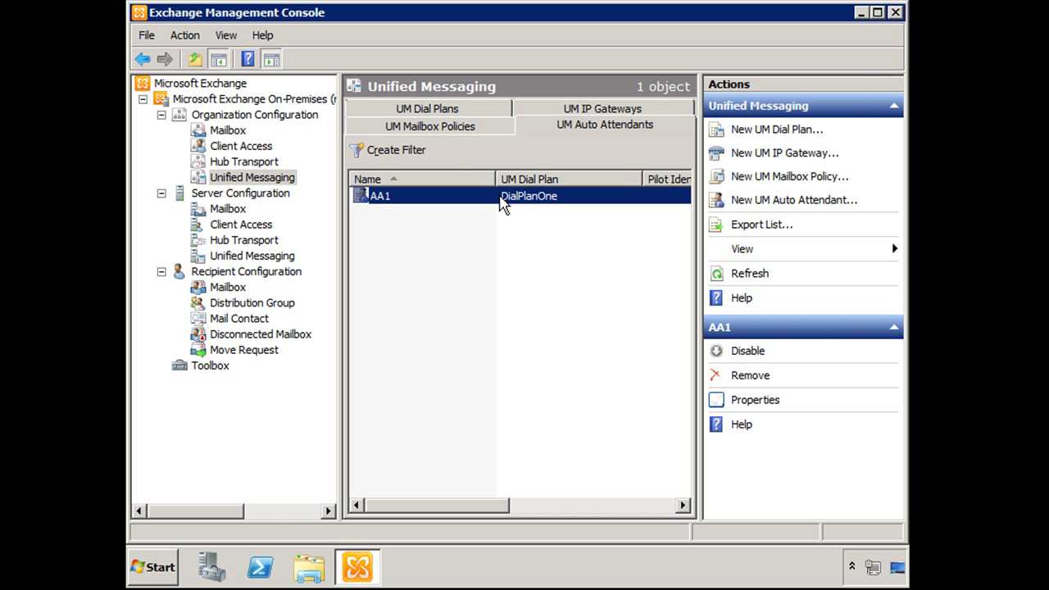
double_click(502, 201)
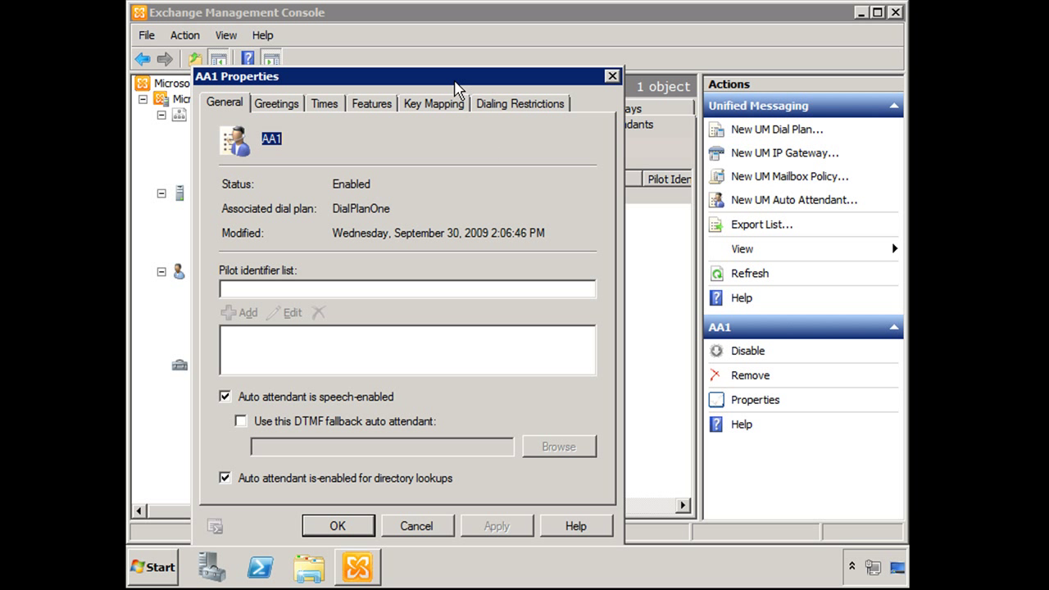
left_click_drag(512, 81, 633, 47)
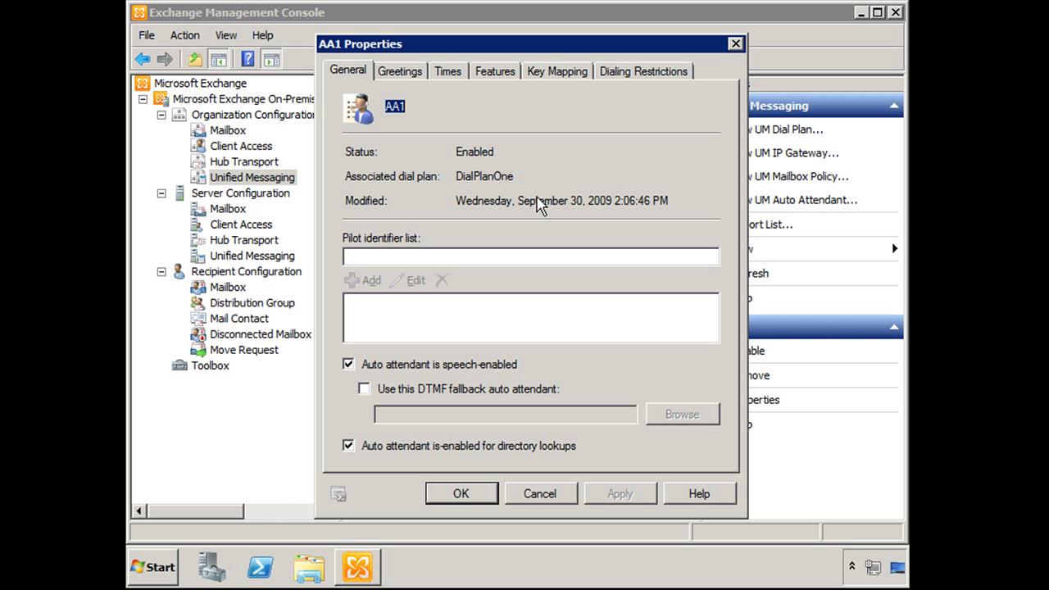
left_click(410, 78)
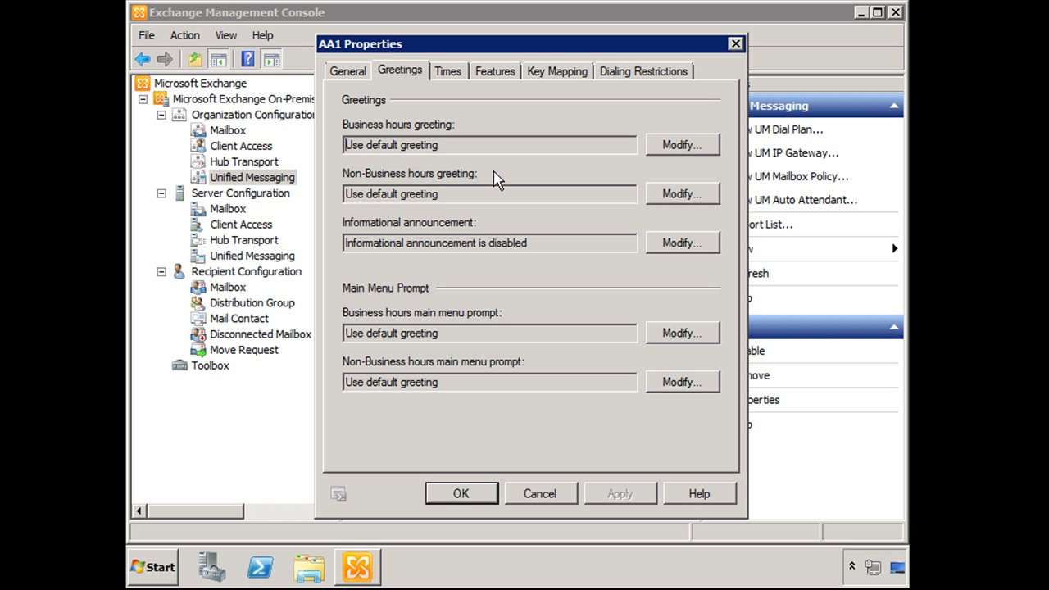
left_click(464, 75)
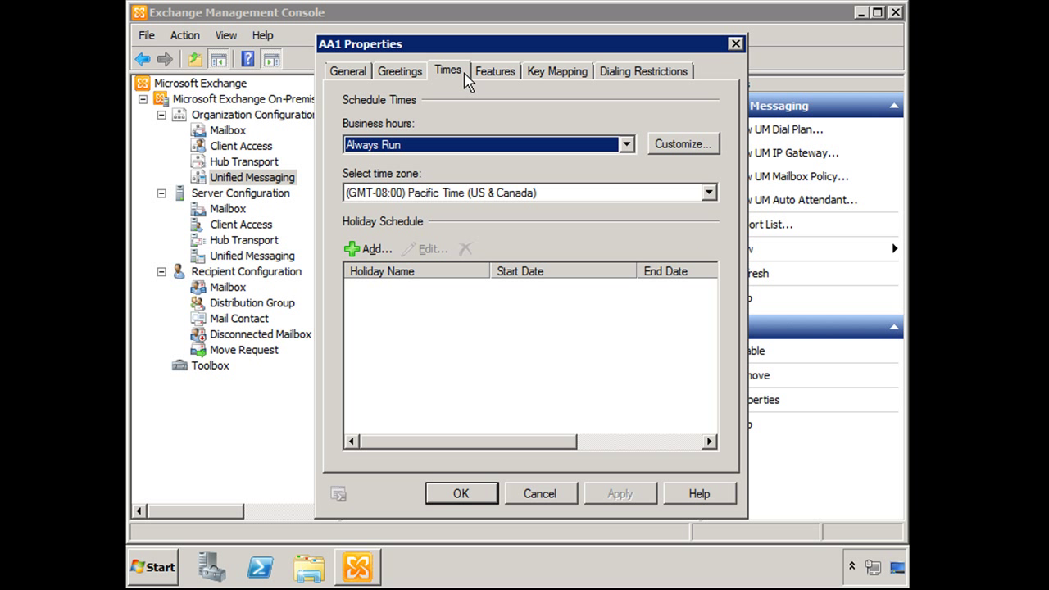
left_click(492, 74)
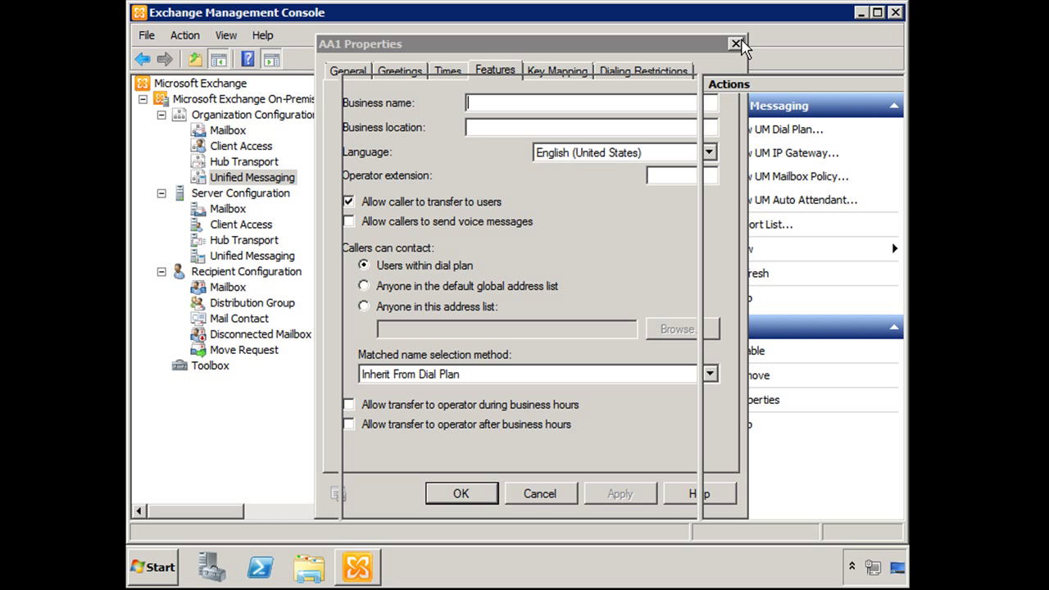
left_click(736, 44)
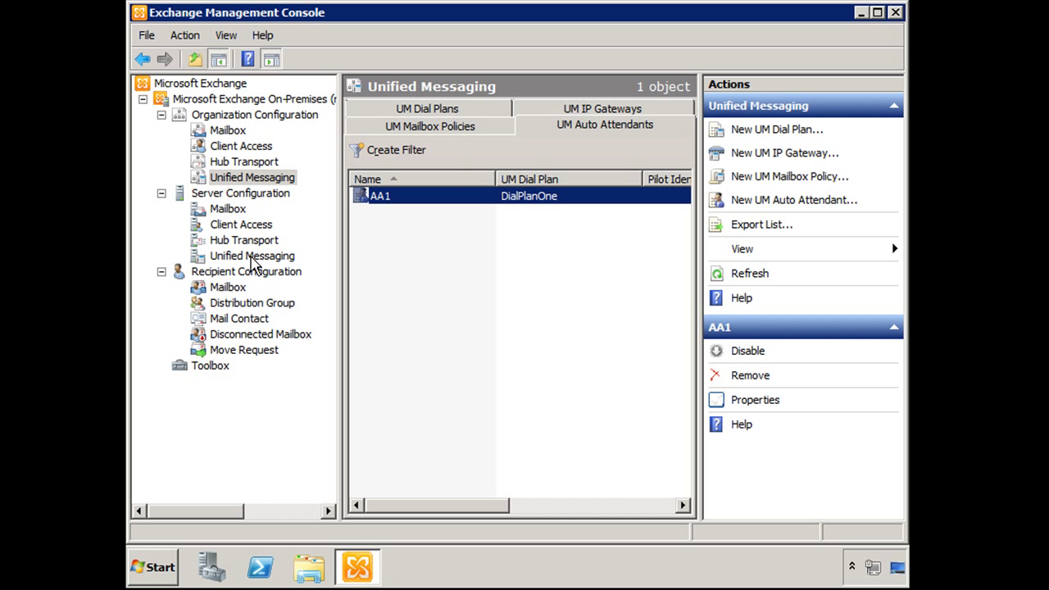
Add DialPlanOne to server NY-EX2K10-ONE's UM Settings and save with OK
left_click(252, 258)
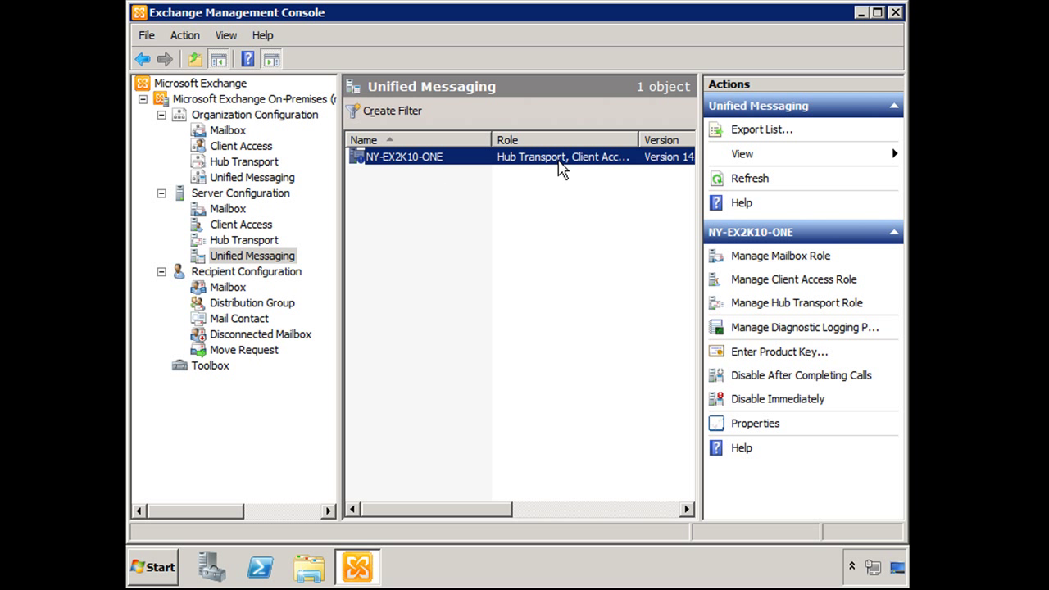
double_click(558, 162)
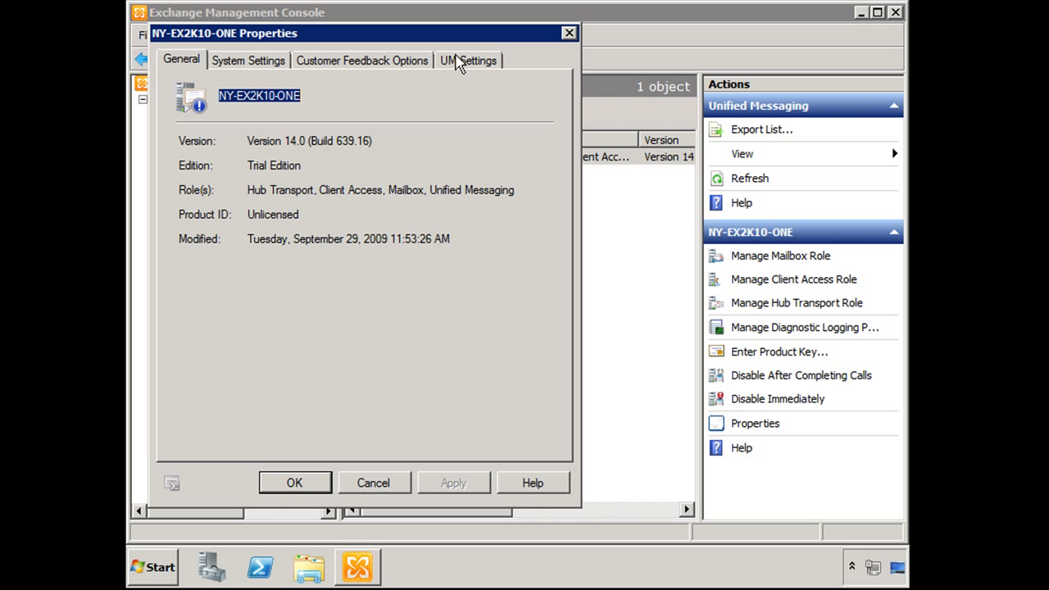
left_click(476, 70)
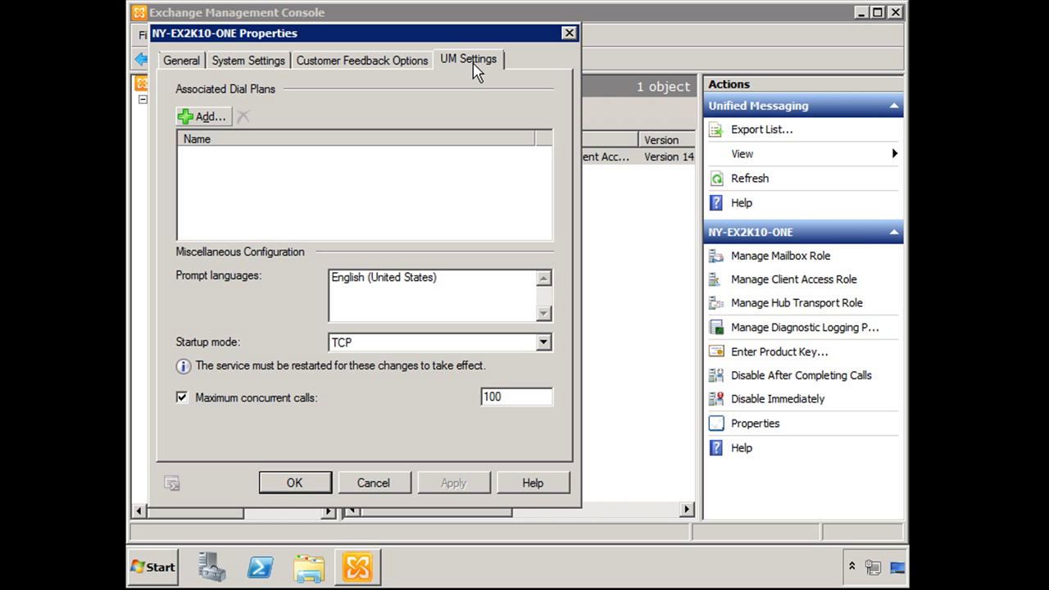
left_click(205, 117)
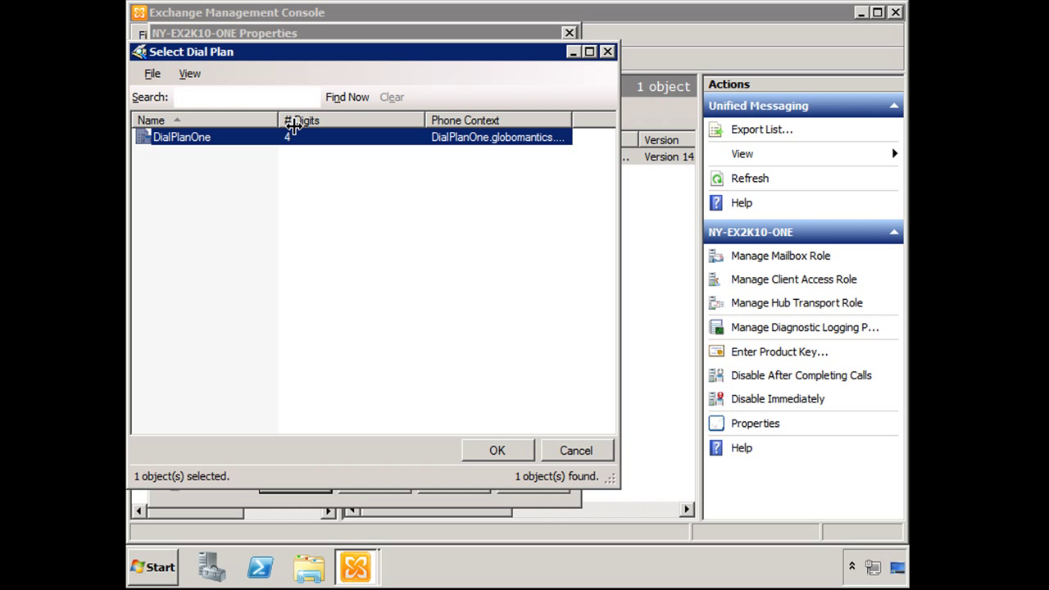
double_click(271, 137)
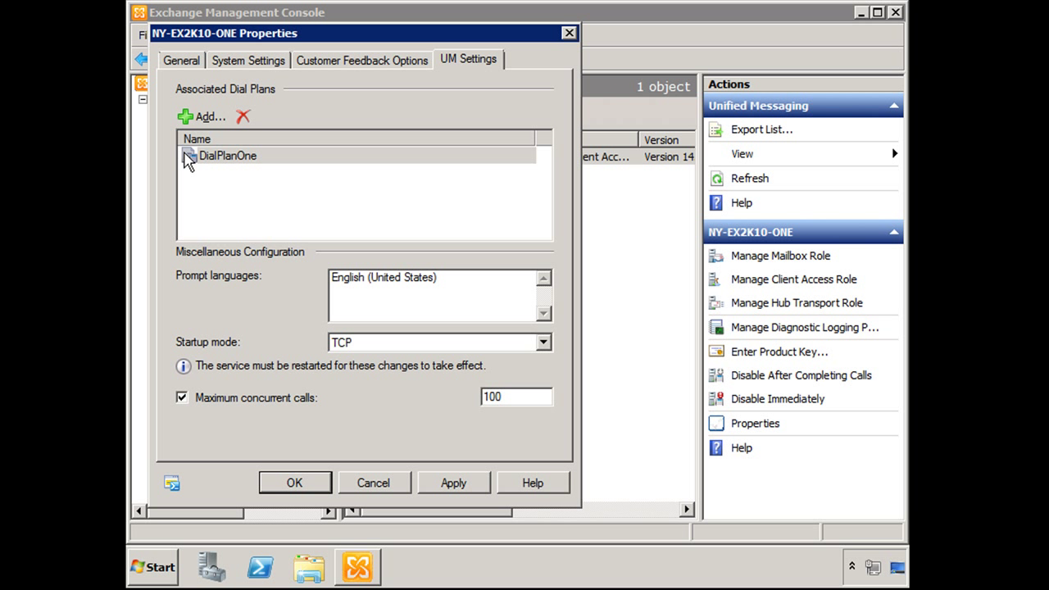
left_click(319, 480)
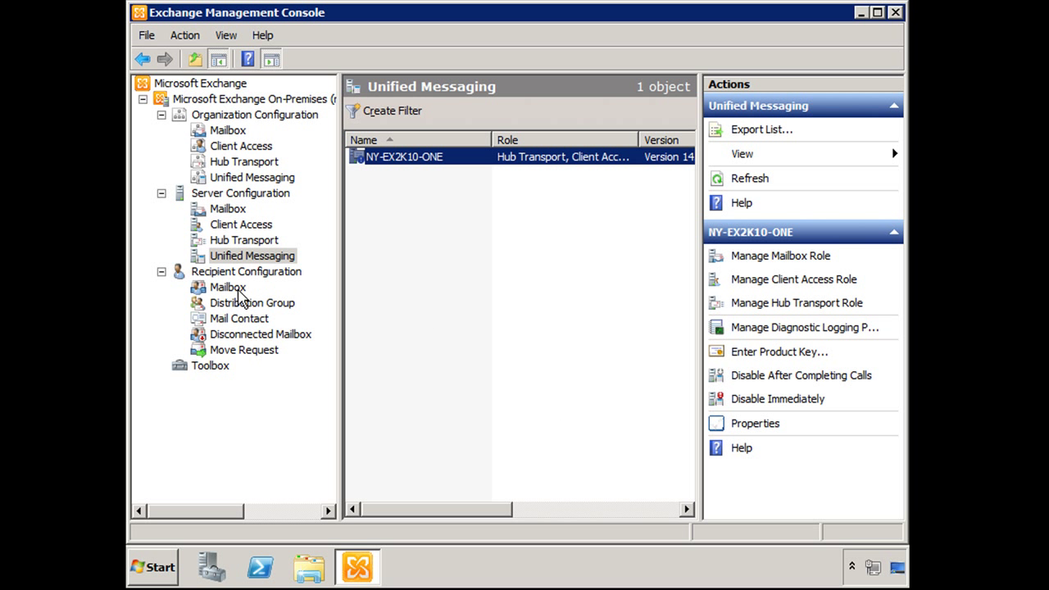
Begin enabling UM for UM TestUserOne with DialPlanOne Default Policy and a manually set PIN
left_click(229, 288)
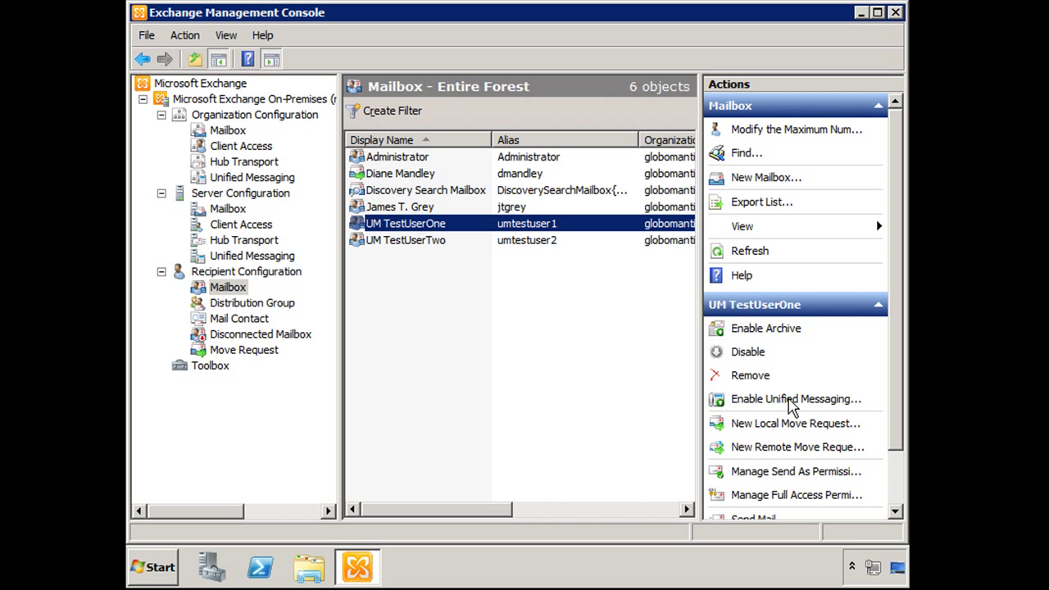
left_click(792, 402)
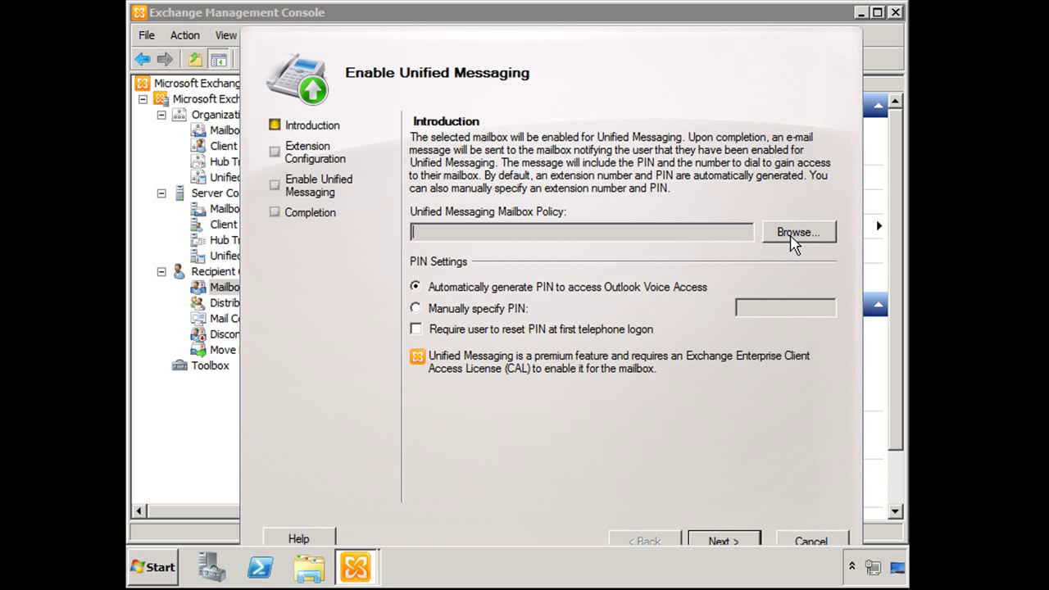
left_click(792, 237)
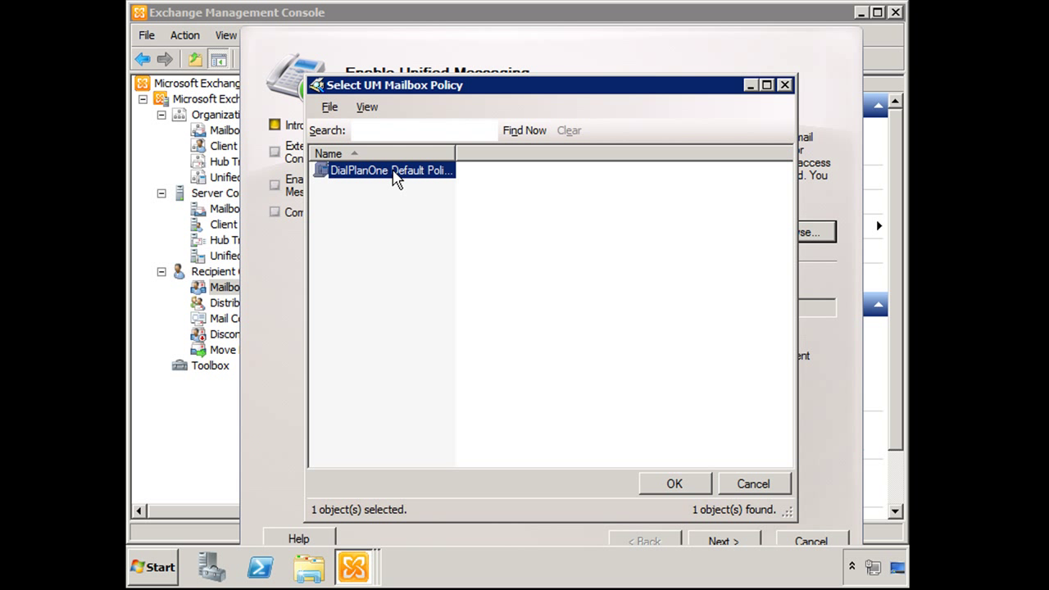
double_click(397, 172)
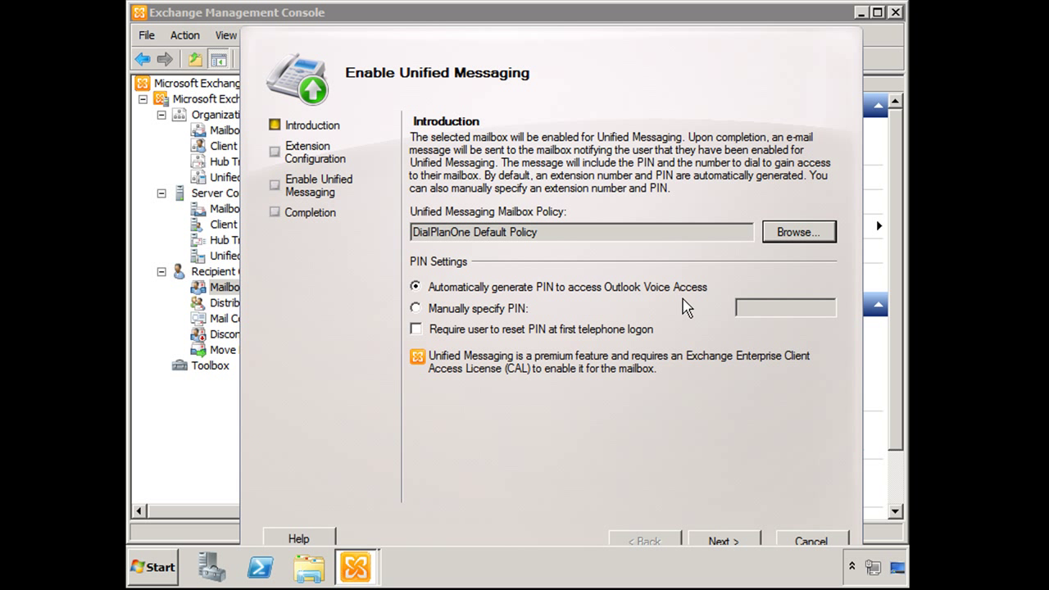
left_click(467, 310)
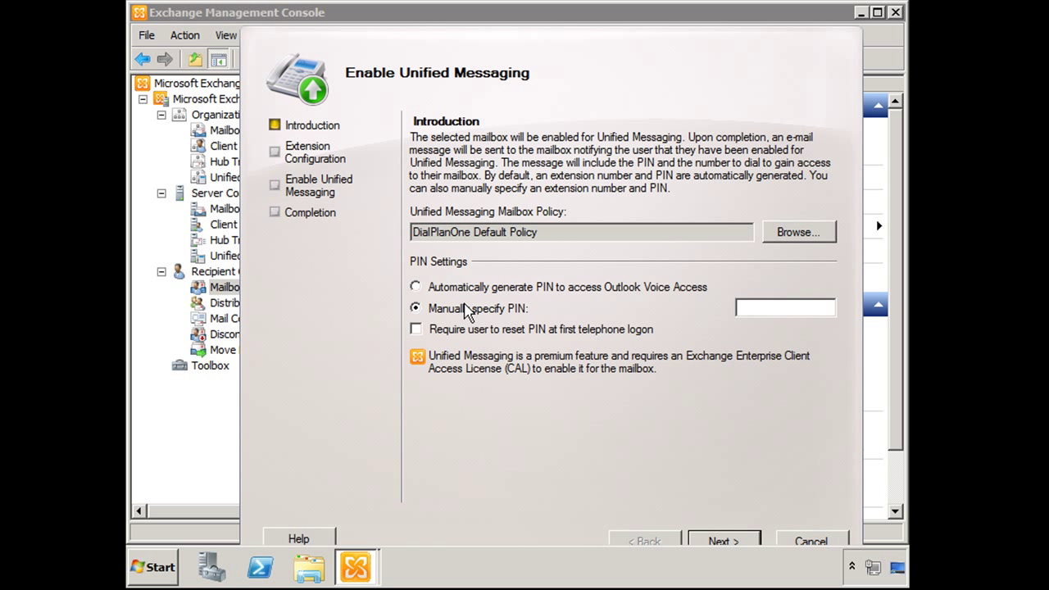
left_click(746, 307)
Assign UM TestUserOne extension 2001 and run the enable operation
left_click(728, 542)
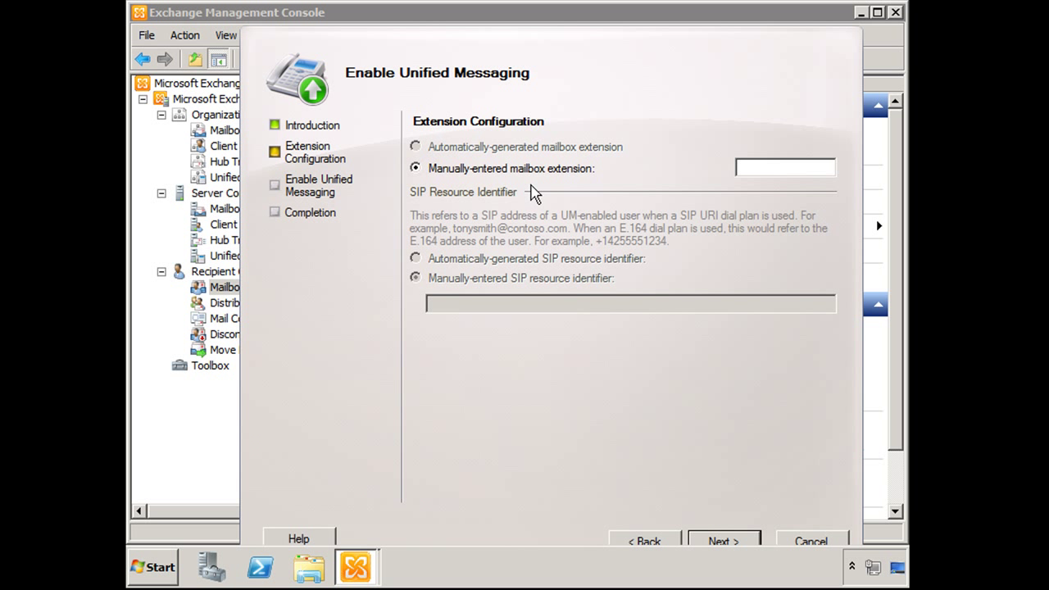
left_click(748, 168)
type("200")
type("1")
left_click(724, 542)
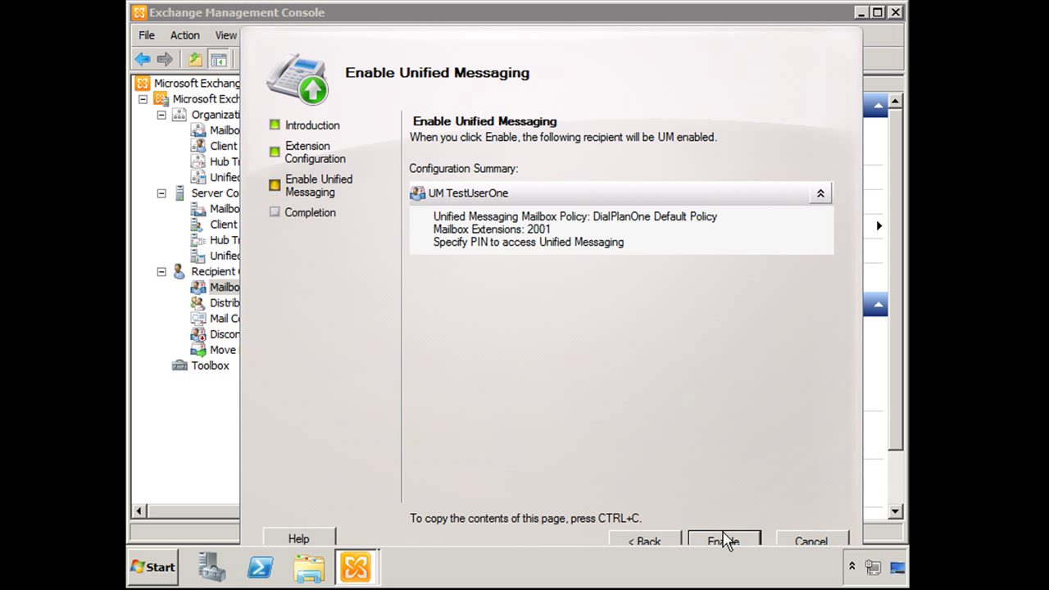
left_click(724, 541)
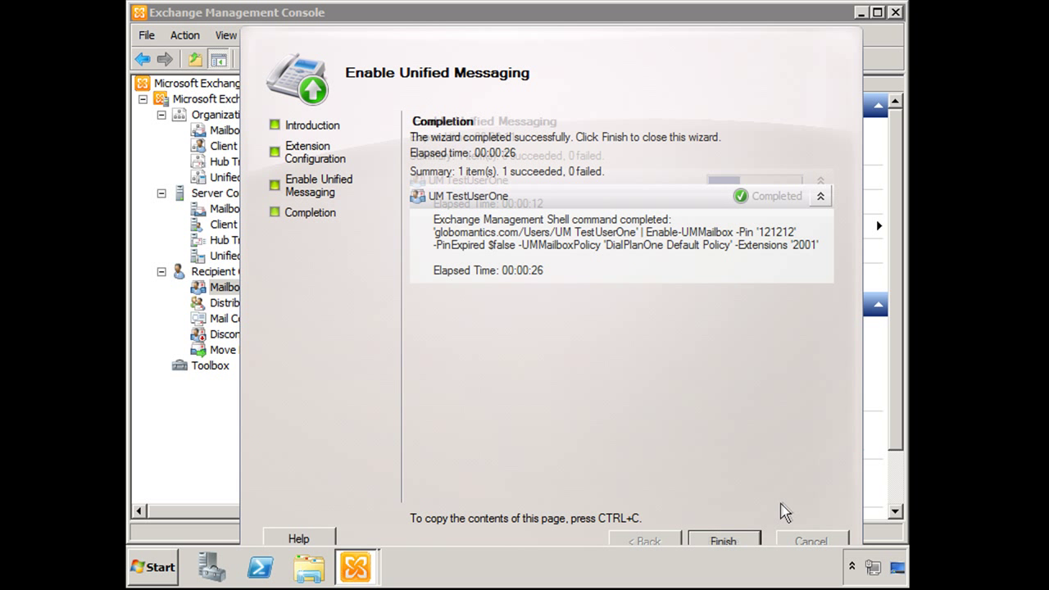
Begin enabling UM for UM TestUserTwo with DialPlanOne Default Policy and a manually set PIN
left_click(719, 544)
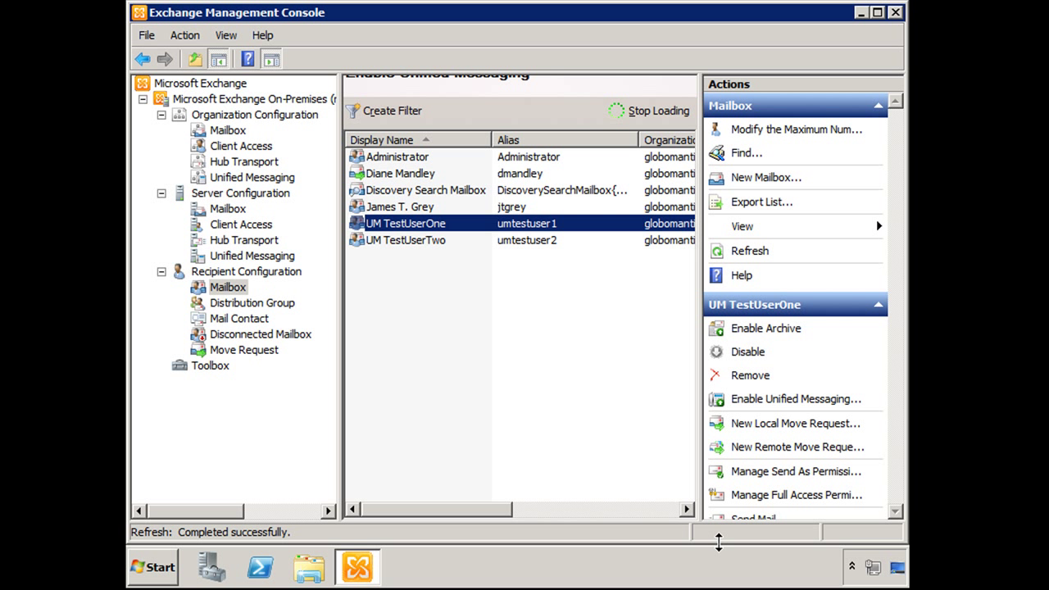
left_click(408, 241)
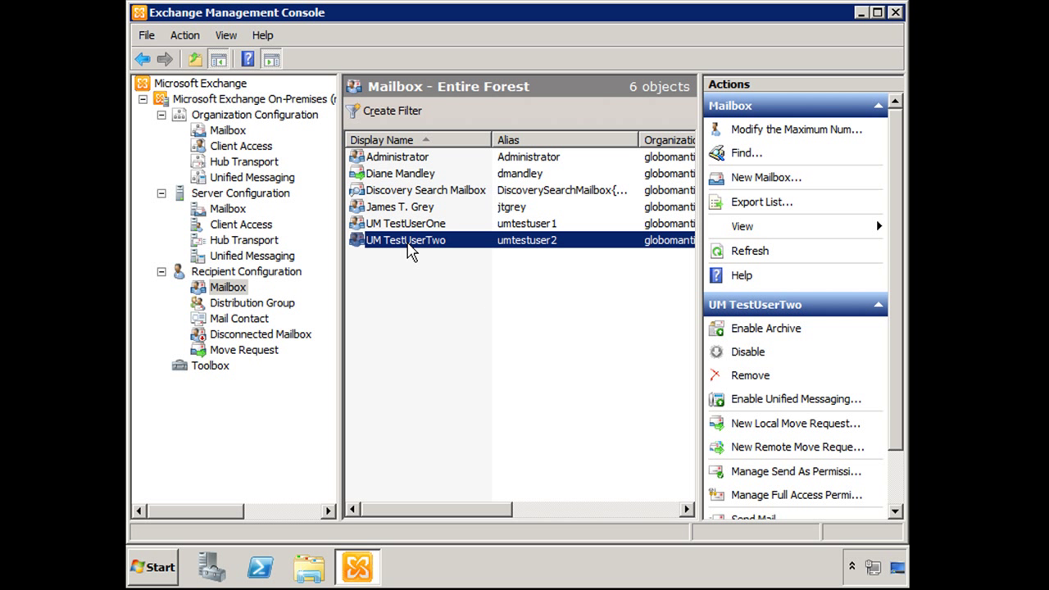
left_click(754, 407)
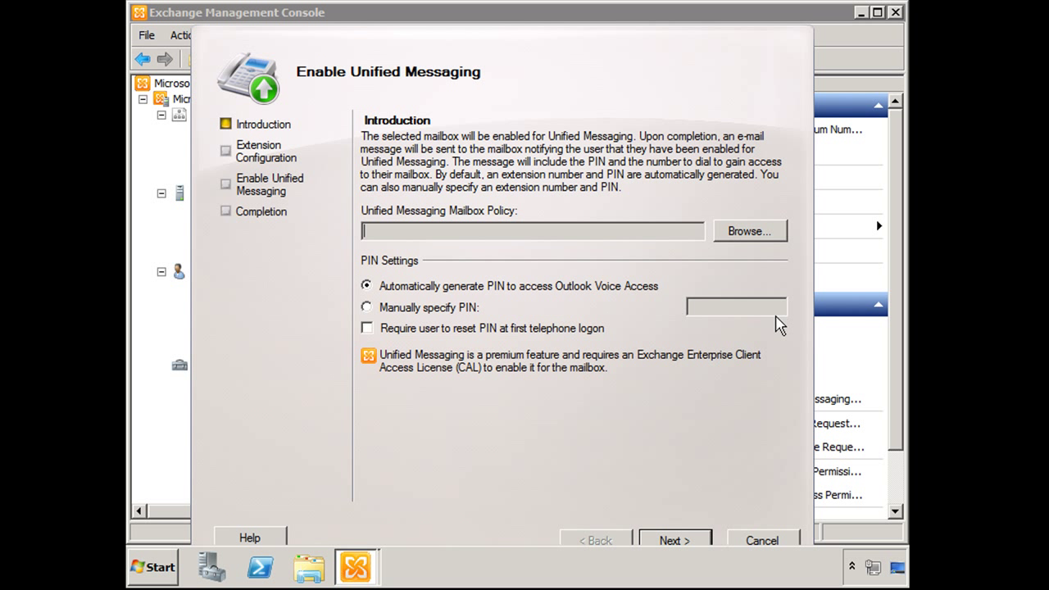
left_click(756, 230)
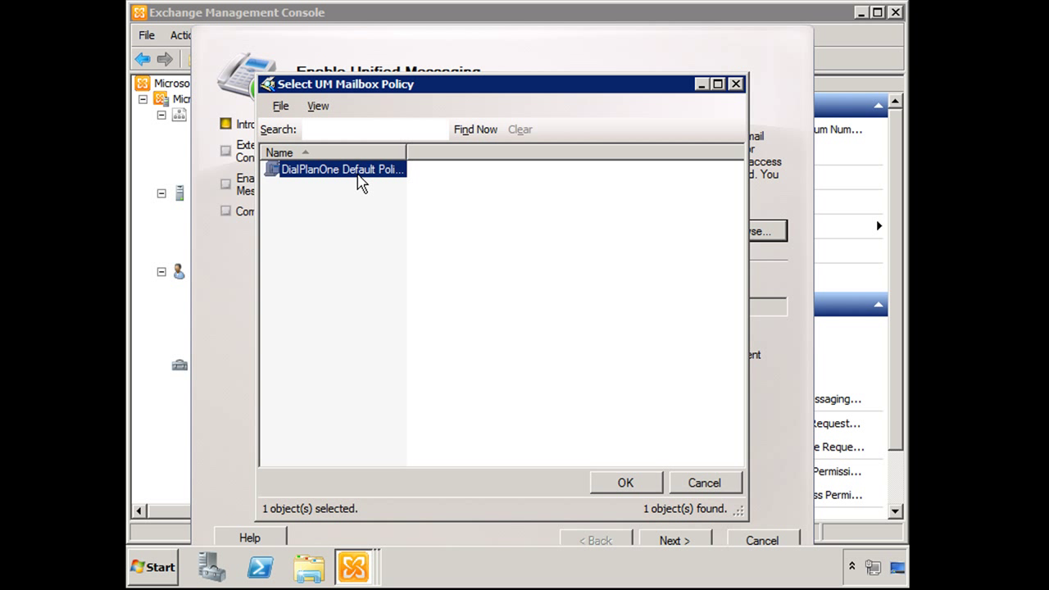
double_click(359, 172)
left_click(417, 310)
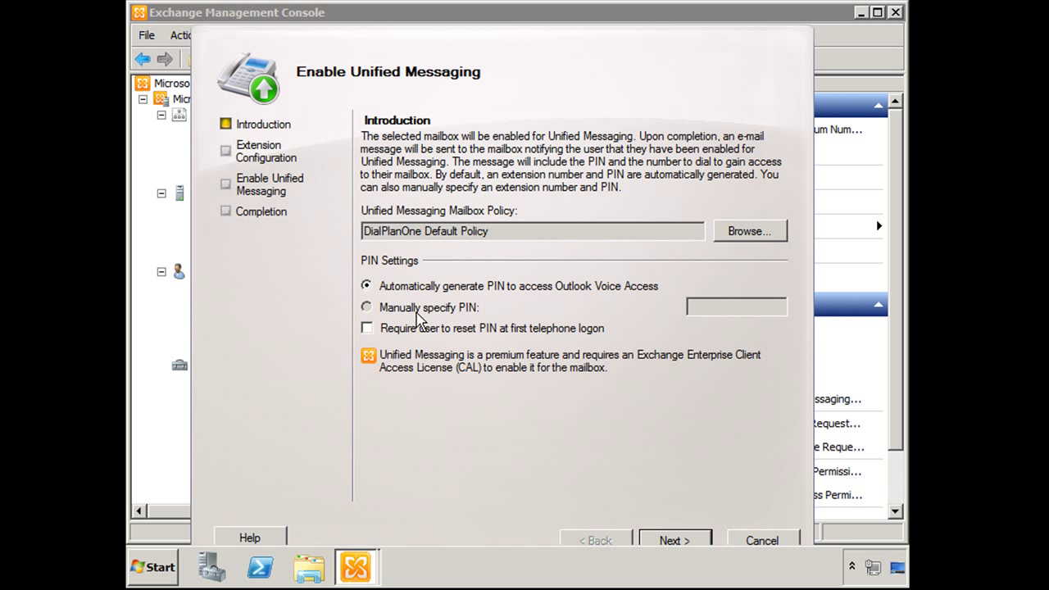
left_click(711, 305)
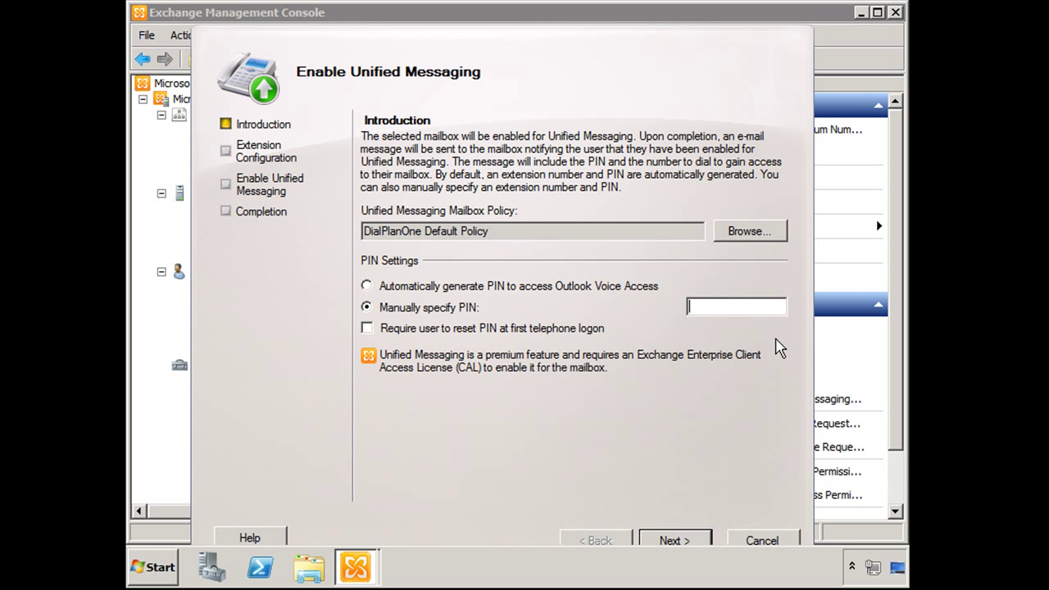
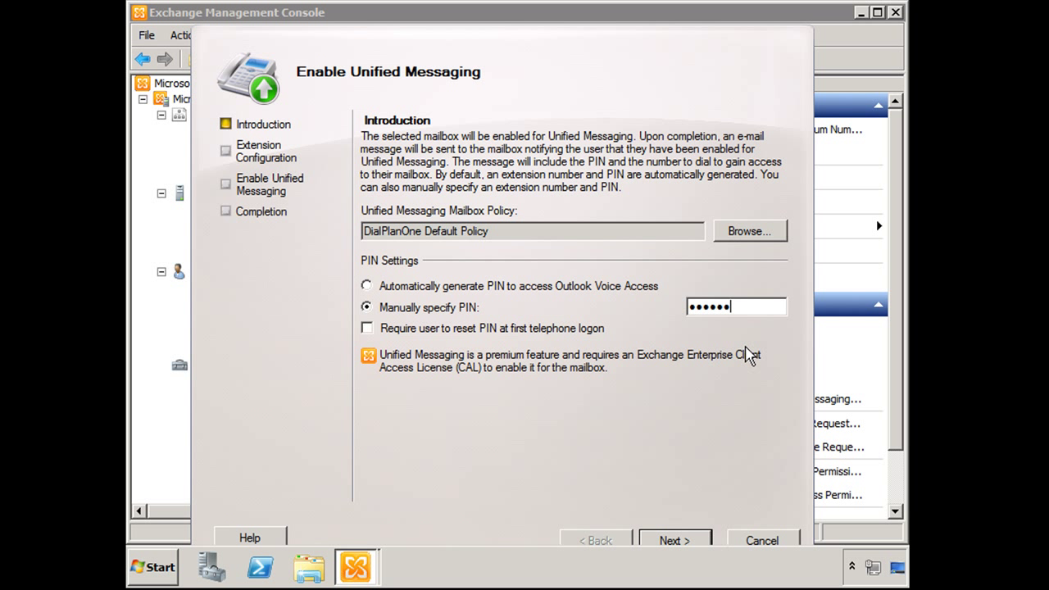
Assign UM TestUserTwo extension 2002, enable UM, and close the wizard
left_click(666, 540)
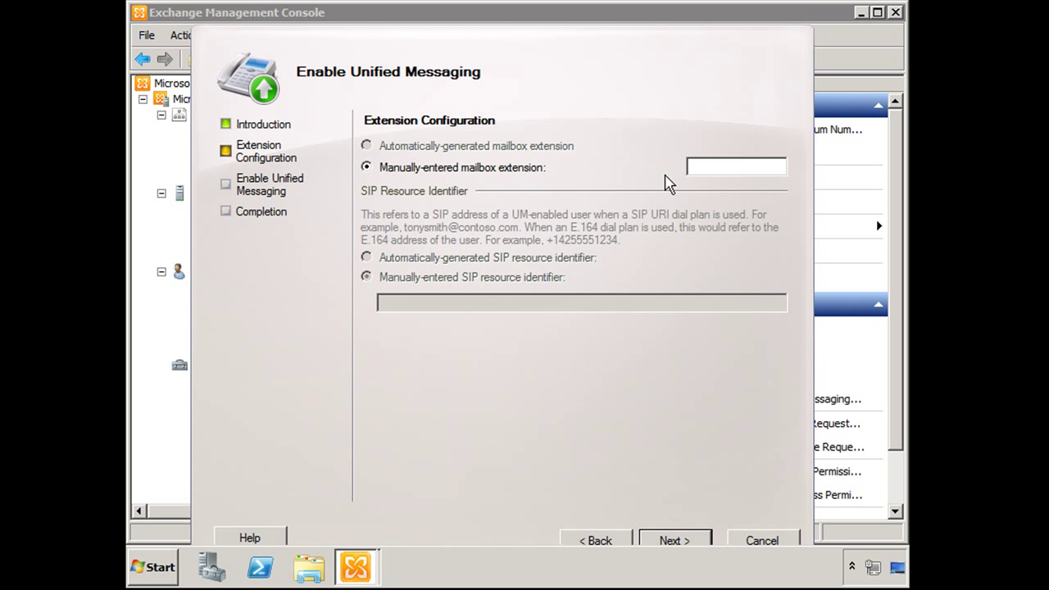
left_click(718, 161)
type("2")
type("002")
left_click(669, 541)
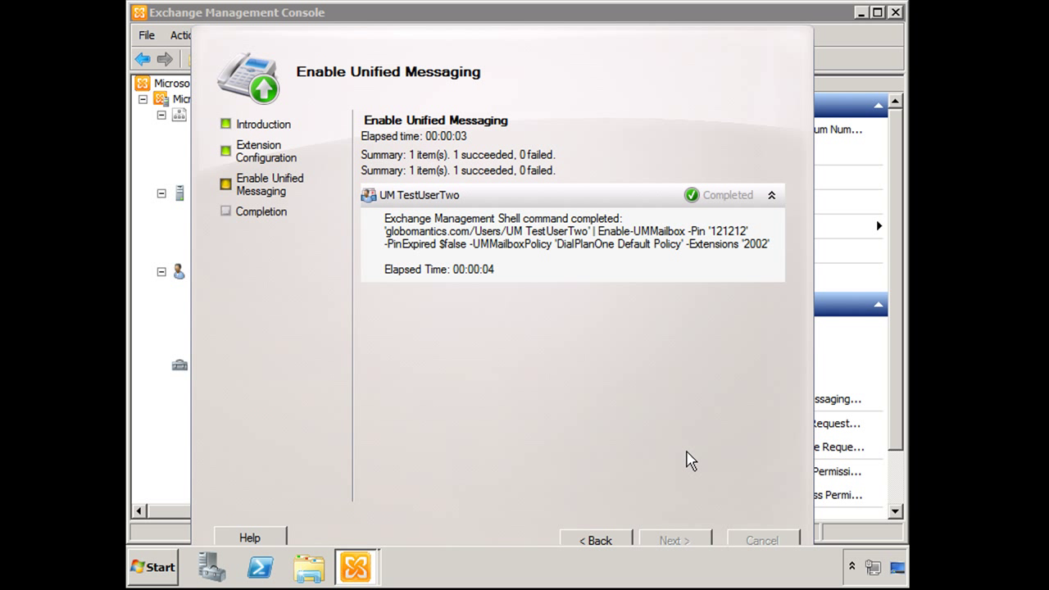
left_click(677, 540)
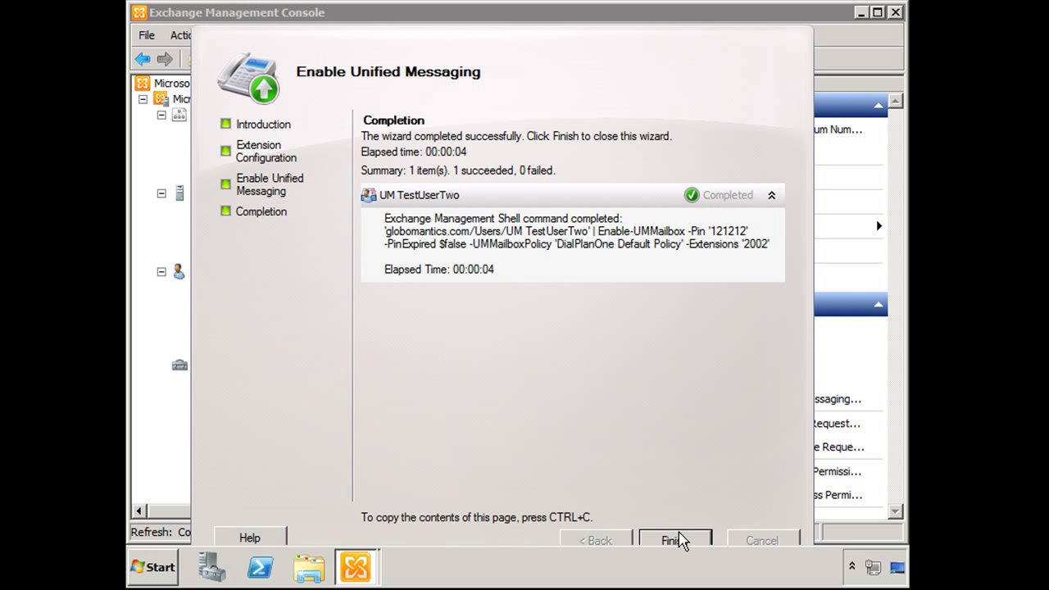